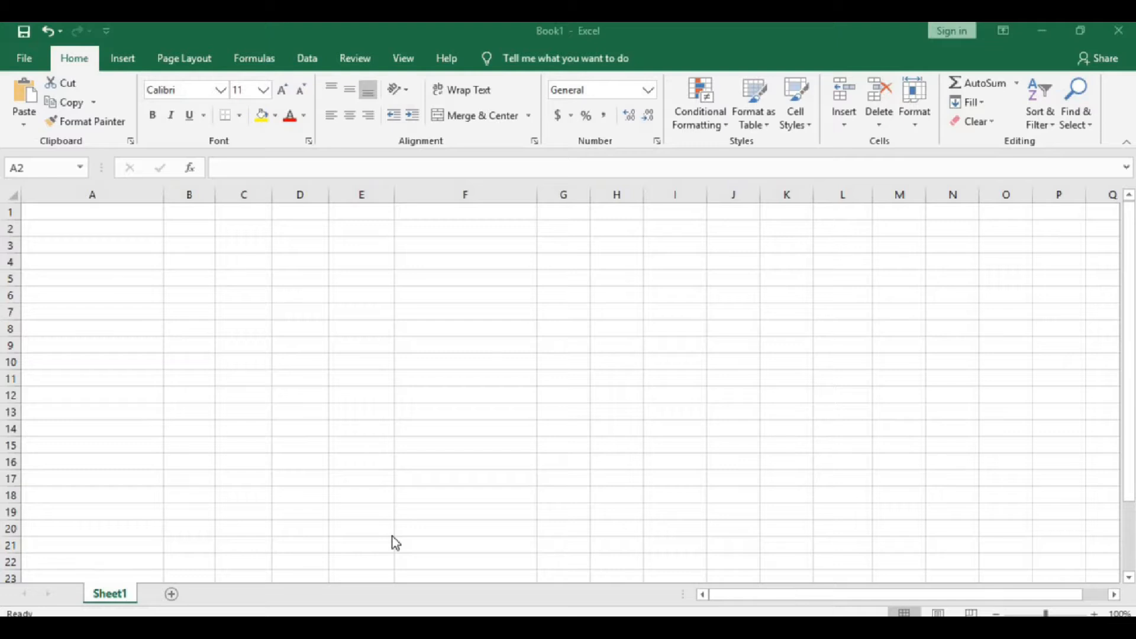
- Enter the column headings Name, Task Nos, Start Date, End Date and Nos of Days across cells A3 to E3
left_click(126, 249)
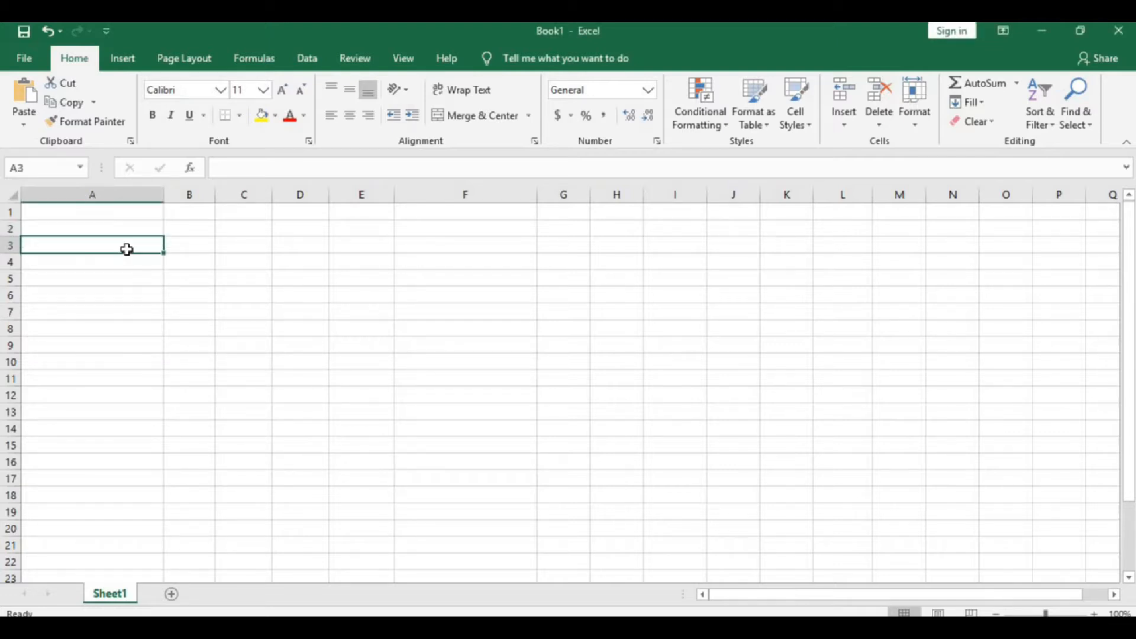
type("Name")
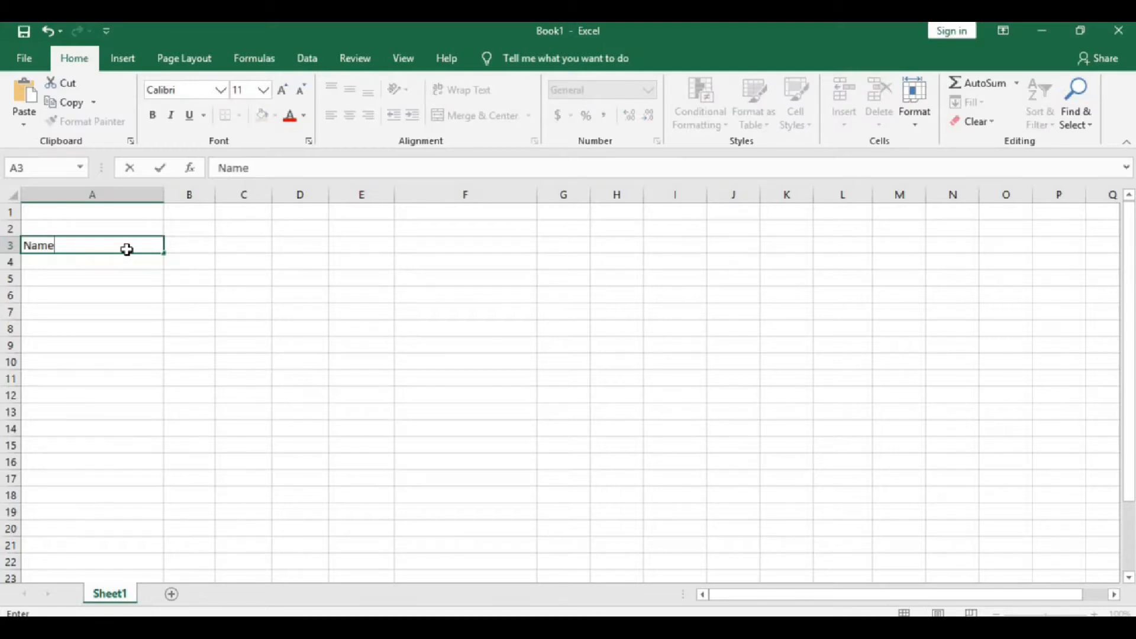
key("Tab")
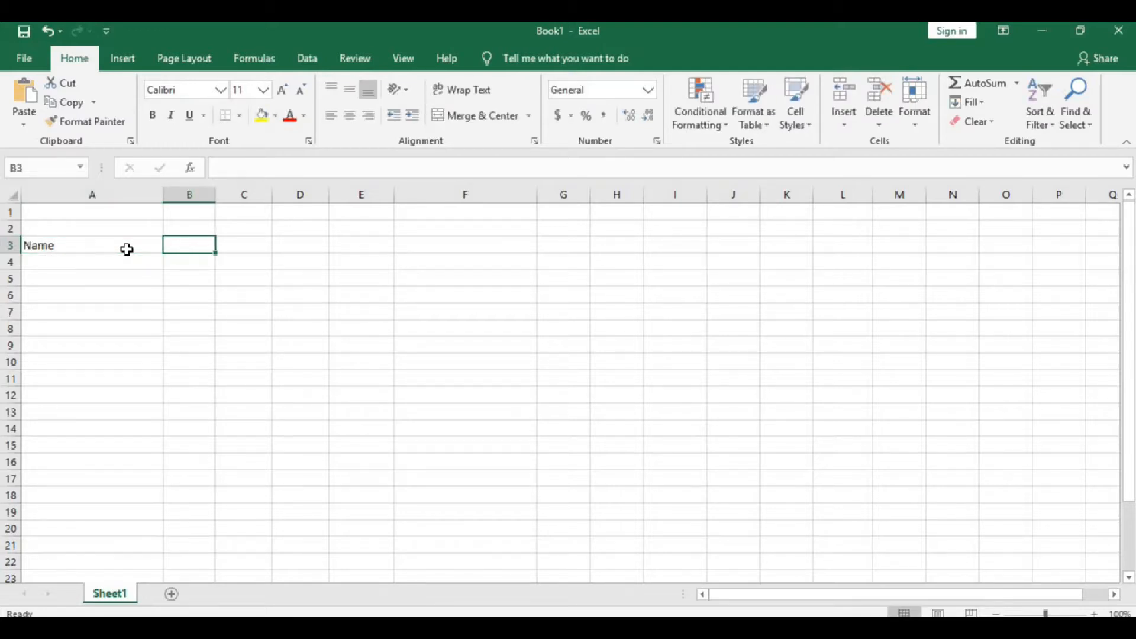
type("Task")
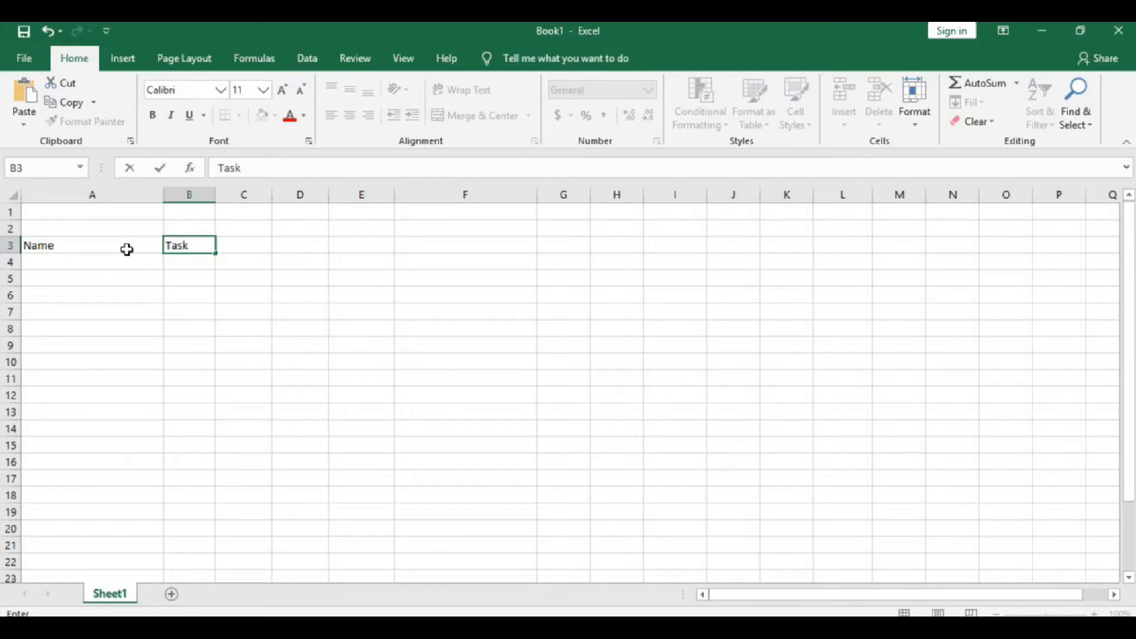
type(" Nos")
key("Tab")
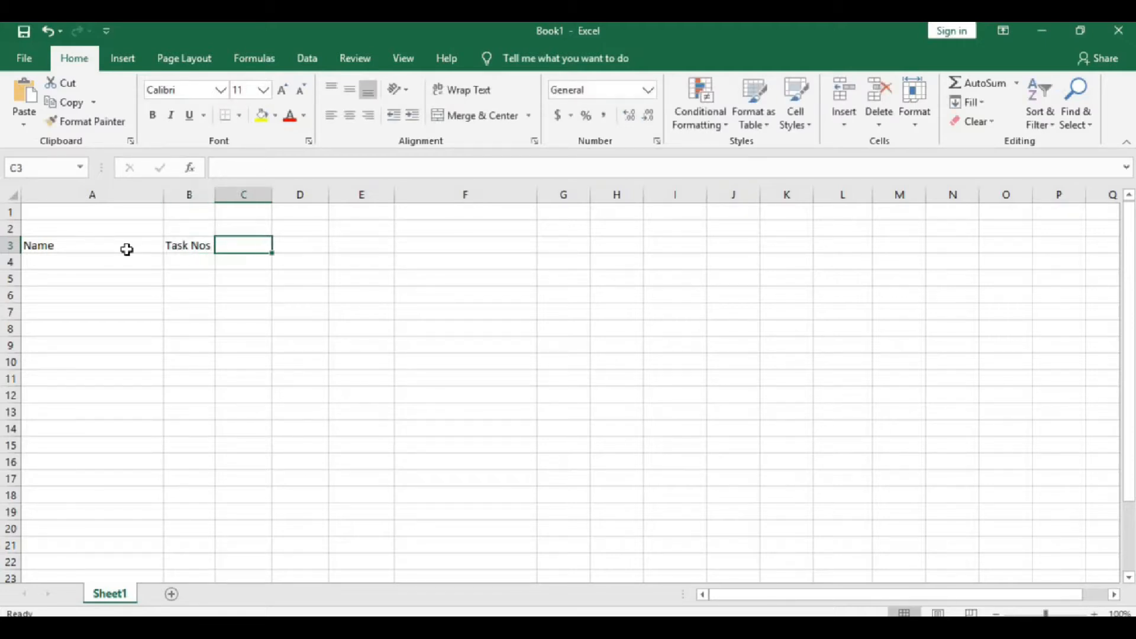
type("Start")
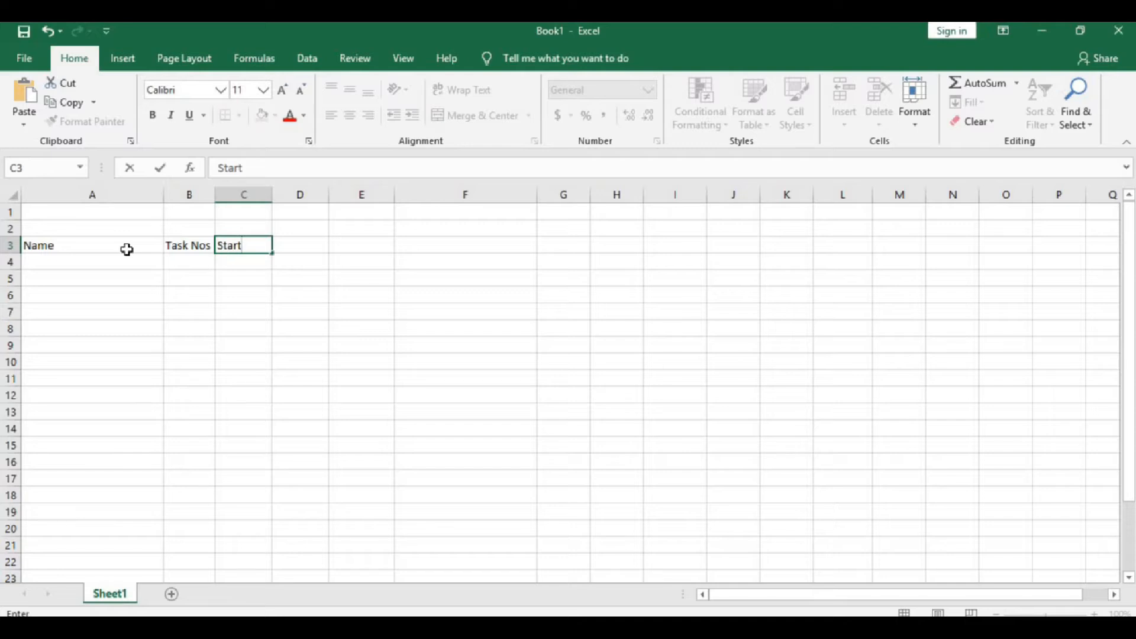
type(" Date")
key("Tab")
type("End ")
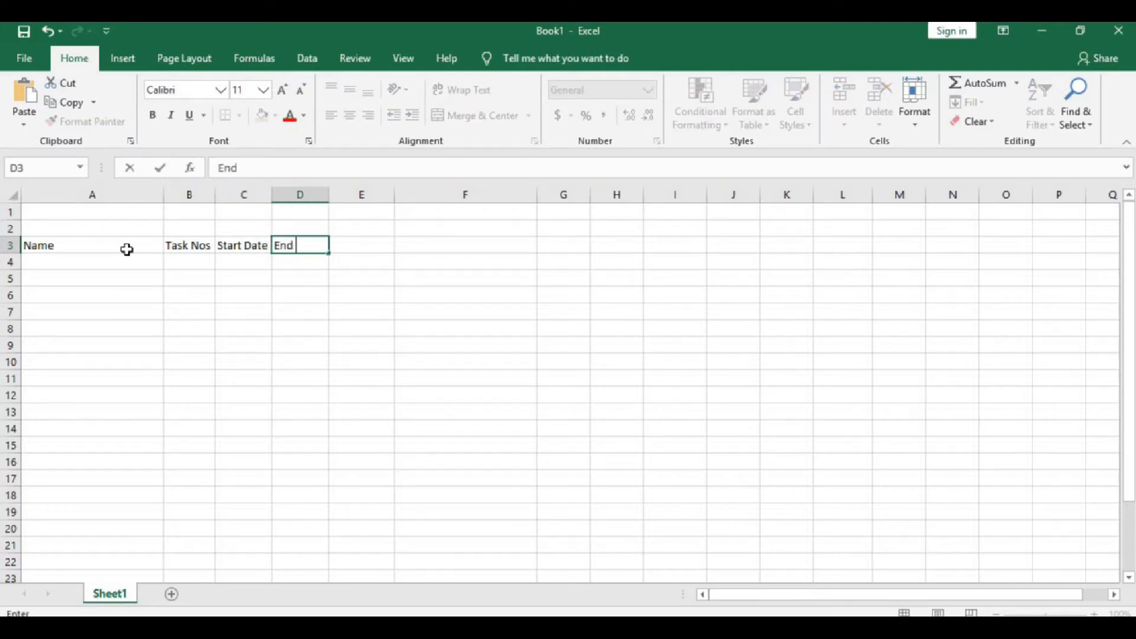
type("Date")
key("Tab")
type("Nos")
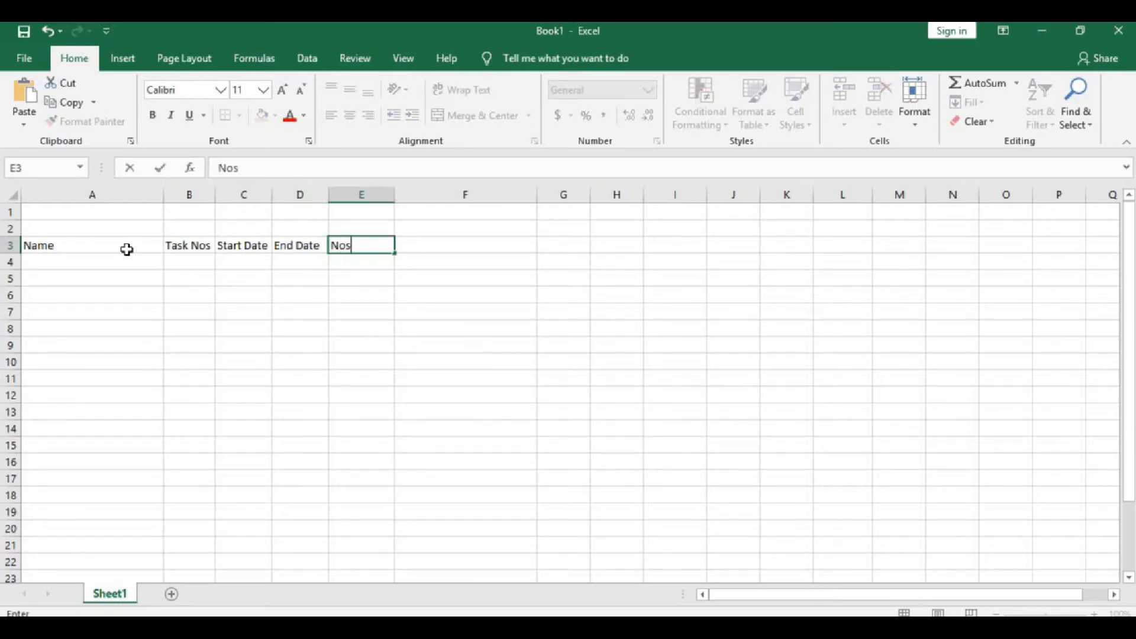
type(" of Days")
key("Return")
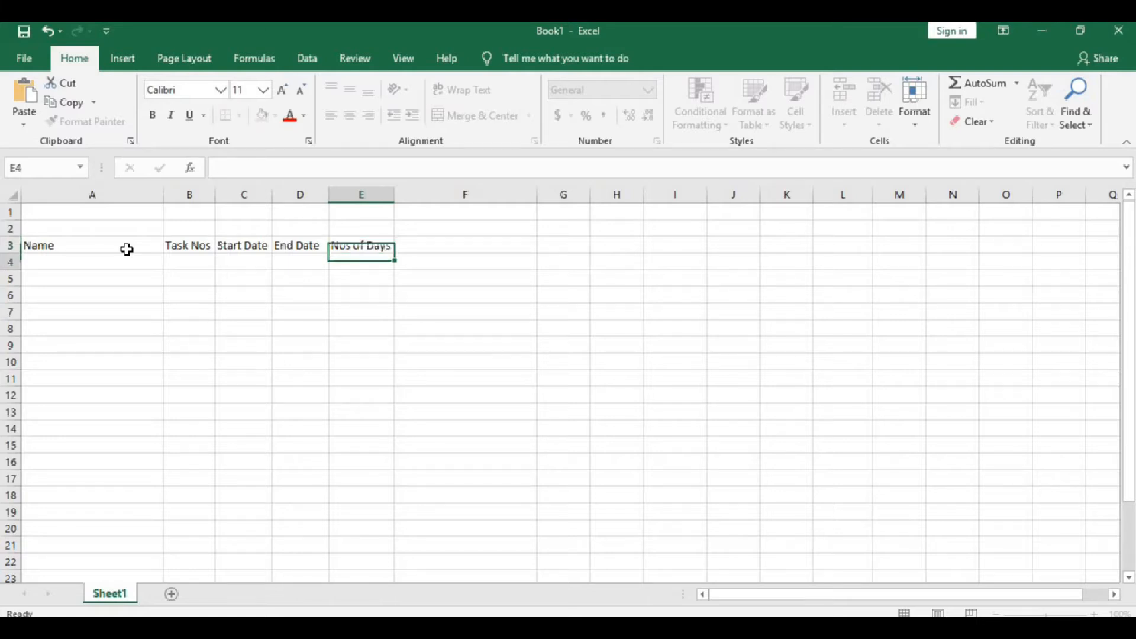
- Fill in five people's first names under the Name heading in cells A4 to A8
key("Left")
key("Left")
key("Left")
key("Left")
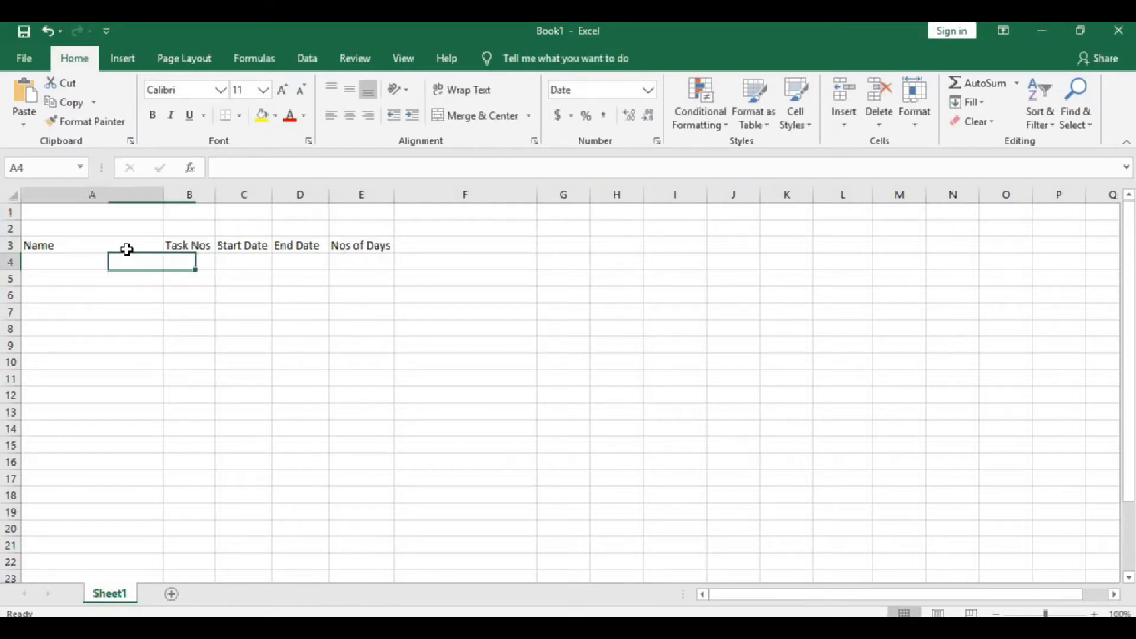
type("Li")
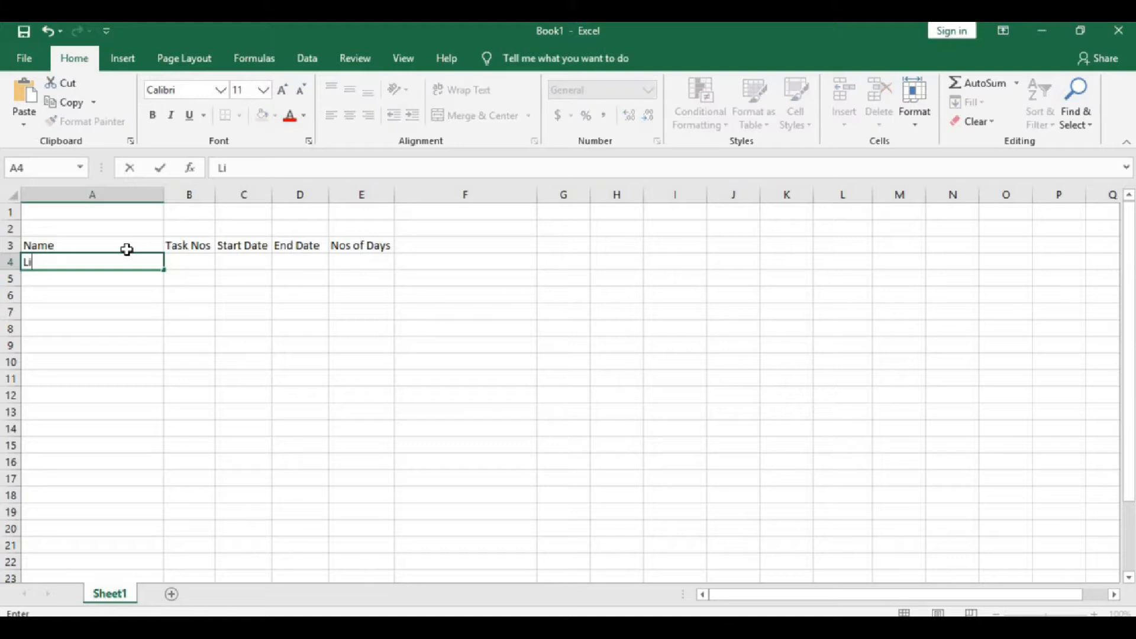
key("Return")
type("John")
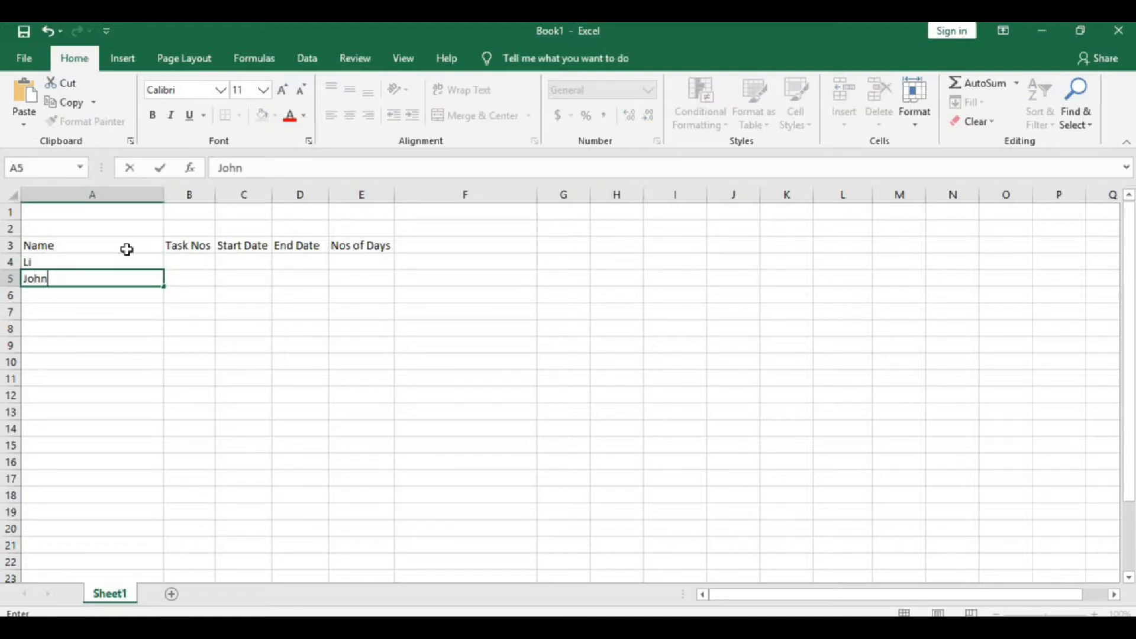
key("Return")
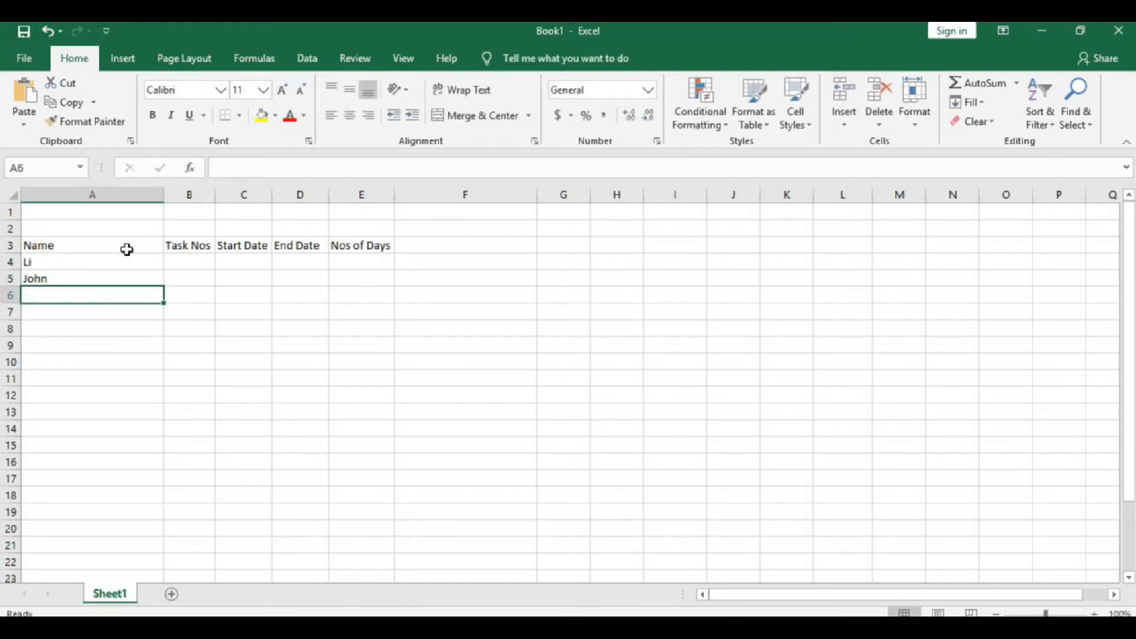
type("Tom")
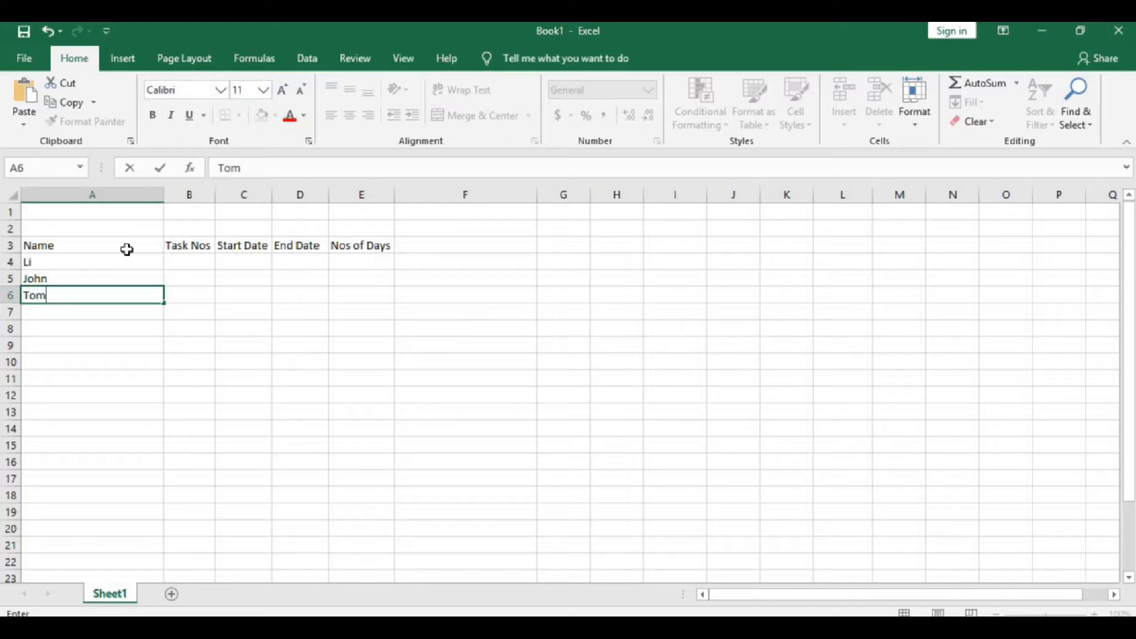
key("Return")
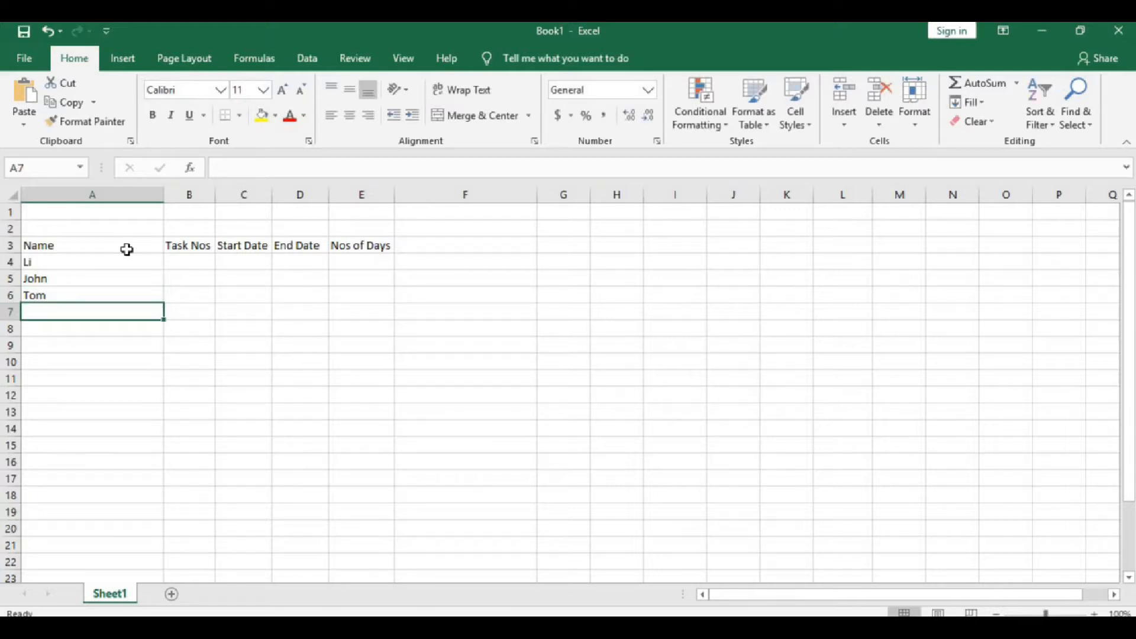
type("Adnan")
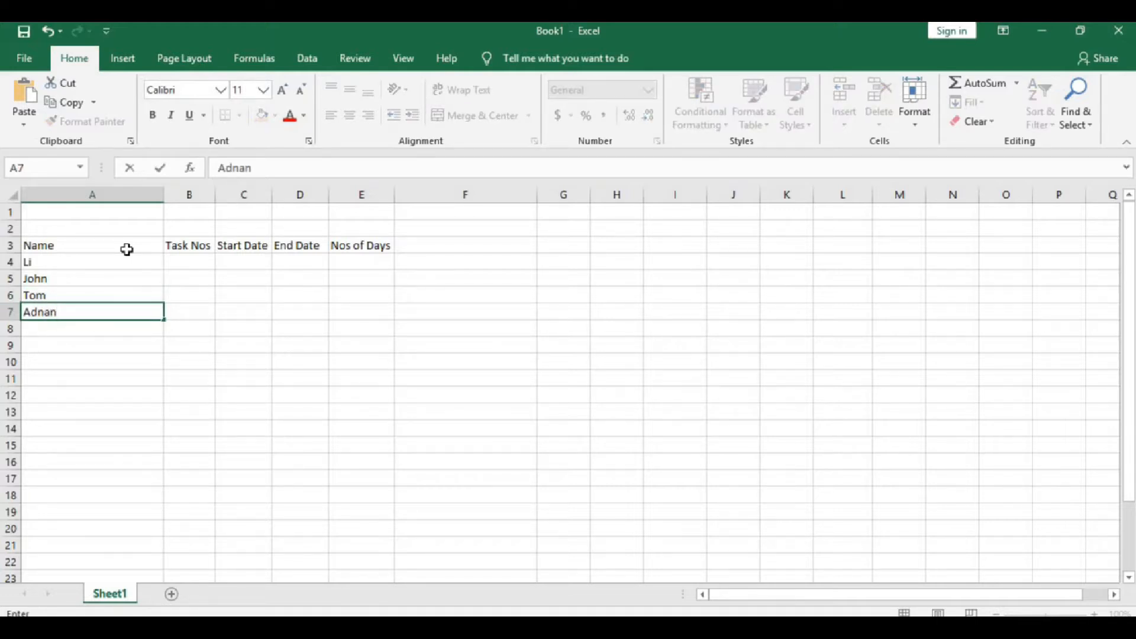
key("Return")
type("Farhan")
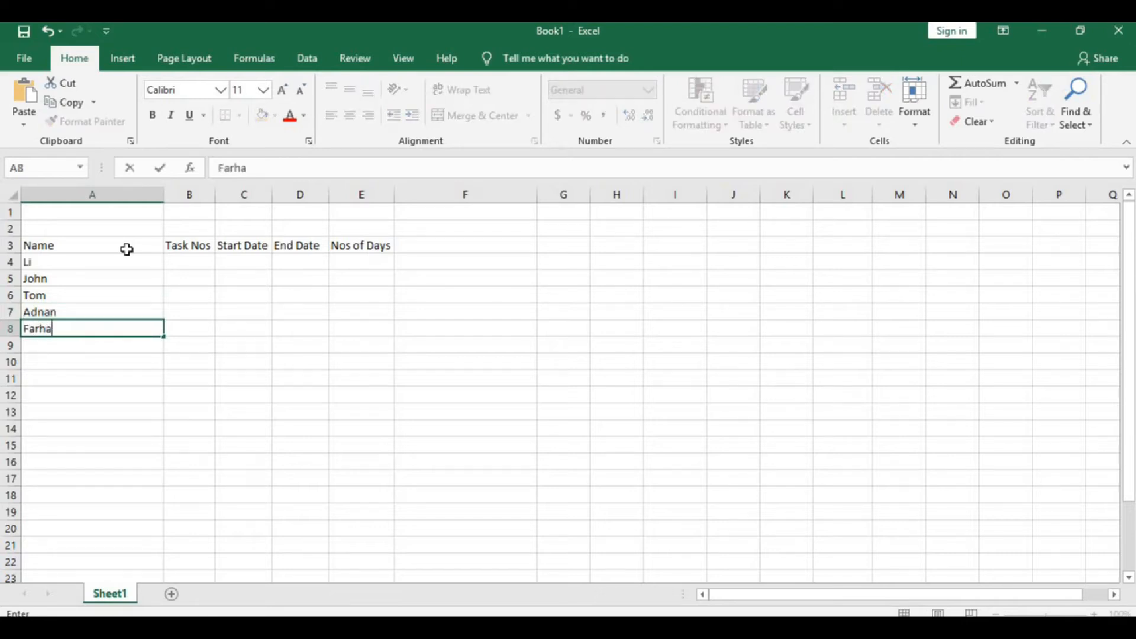
key("Up")
key("Up")
key("Up")
key("Up")
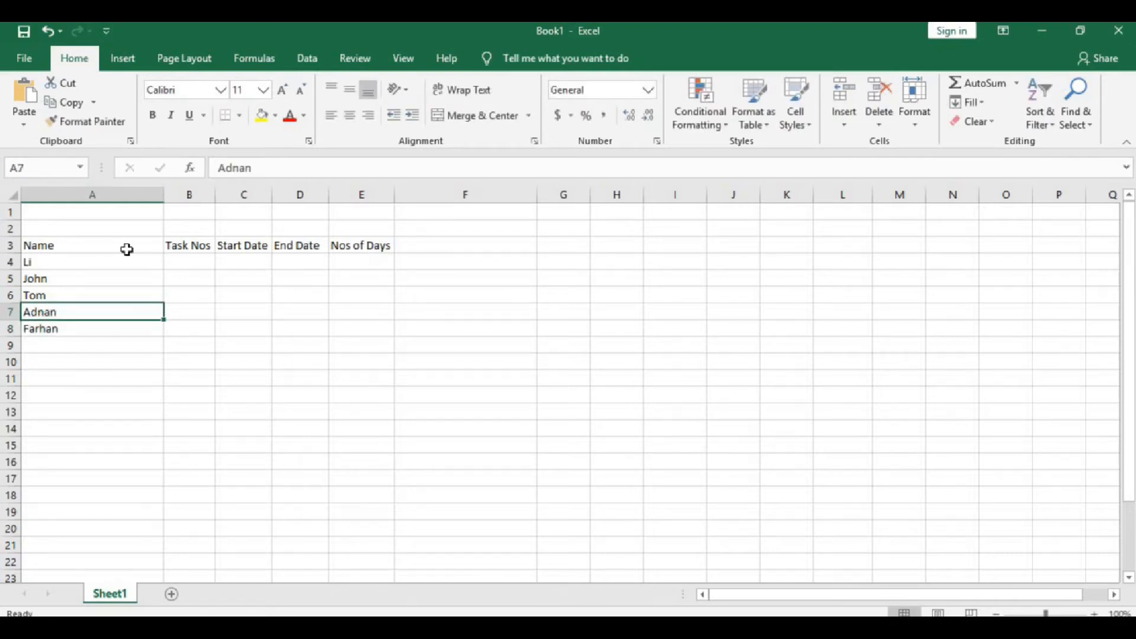
key("Down")
key("Down")
key("Down")
key("Down")
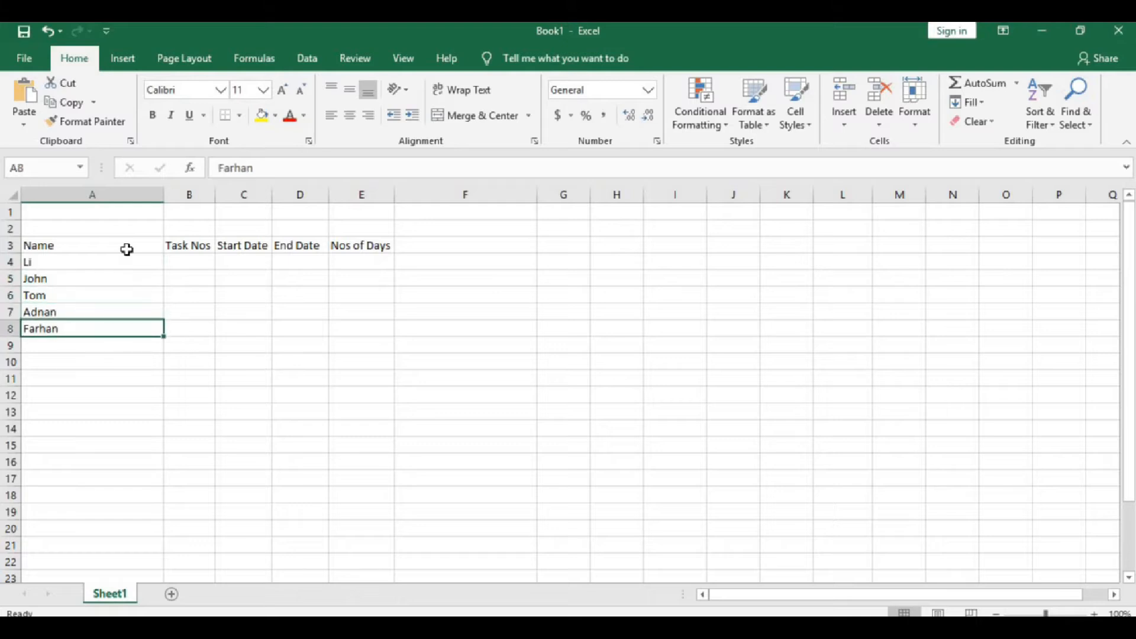
- Enter 1 as the task number for each of the five people in cells B4 to B8
key("Up")
key("Up")
key("Up")
key("Up")
key("Right")
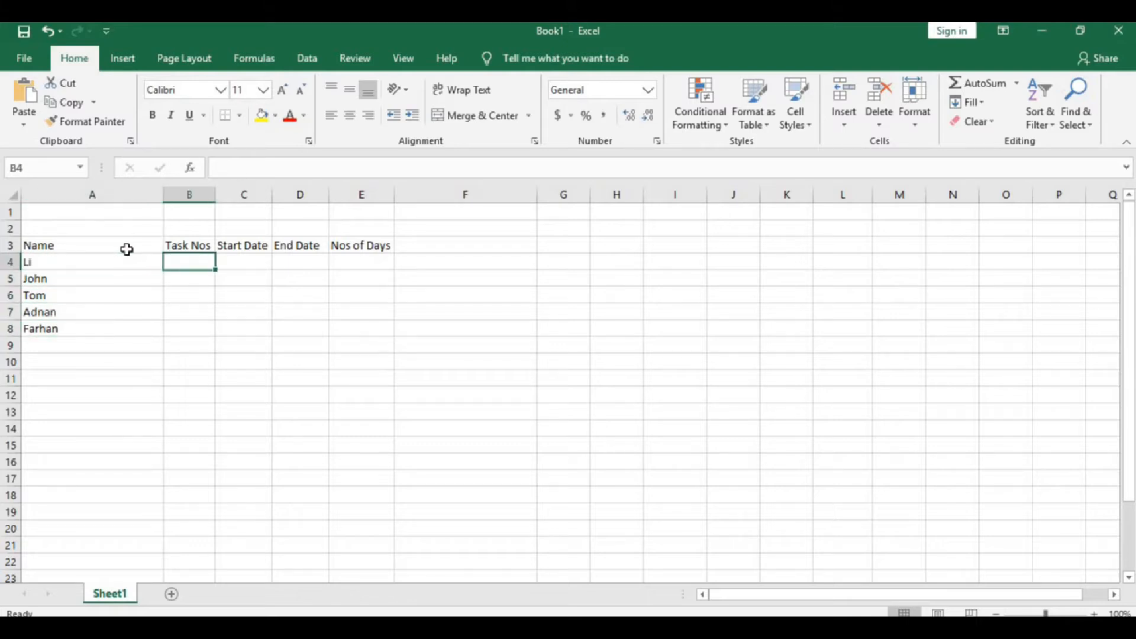
type("1")
key("Return")
type("1")
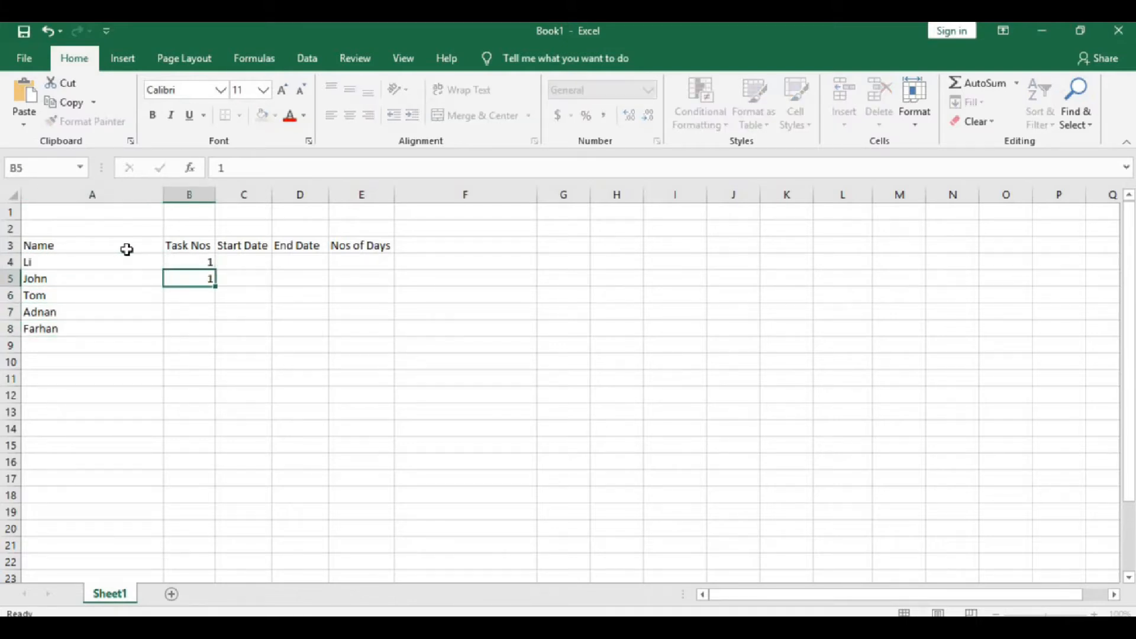
key("Return")
type("1")
key("Return")
type("1")
key("Return")
type("1")
key("Return")
- Enter the formula =TODAY() in cell C4 as the first person's start date
key("Up")
key("Up")
key("Up")
key("Up")
key("Up")
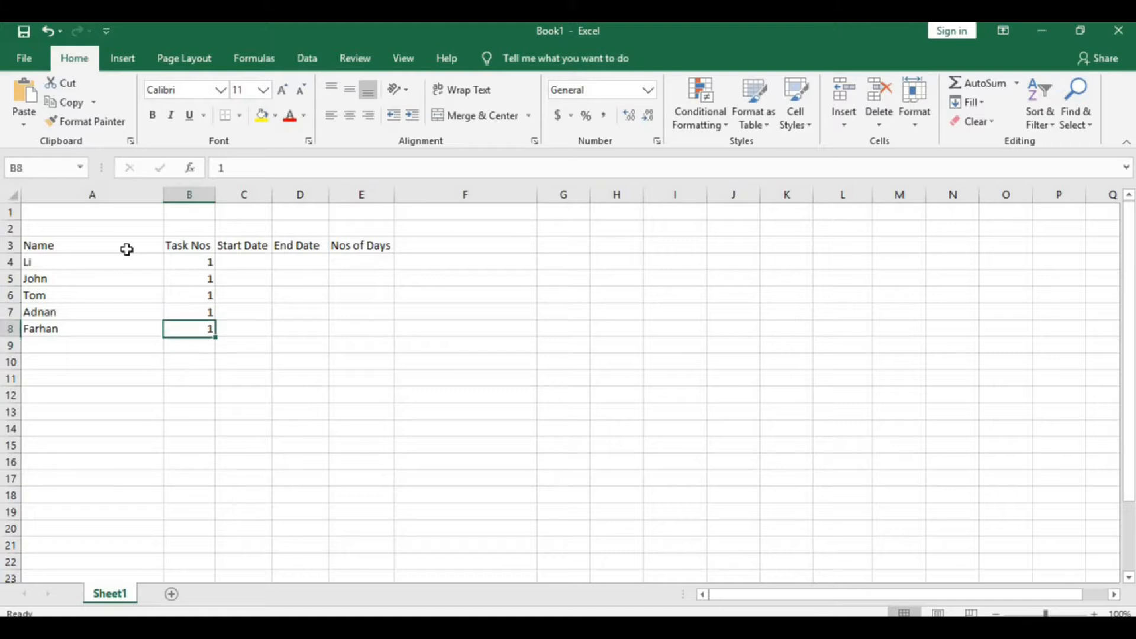
key("Right")
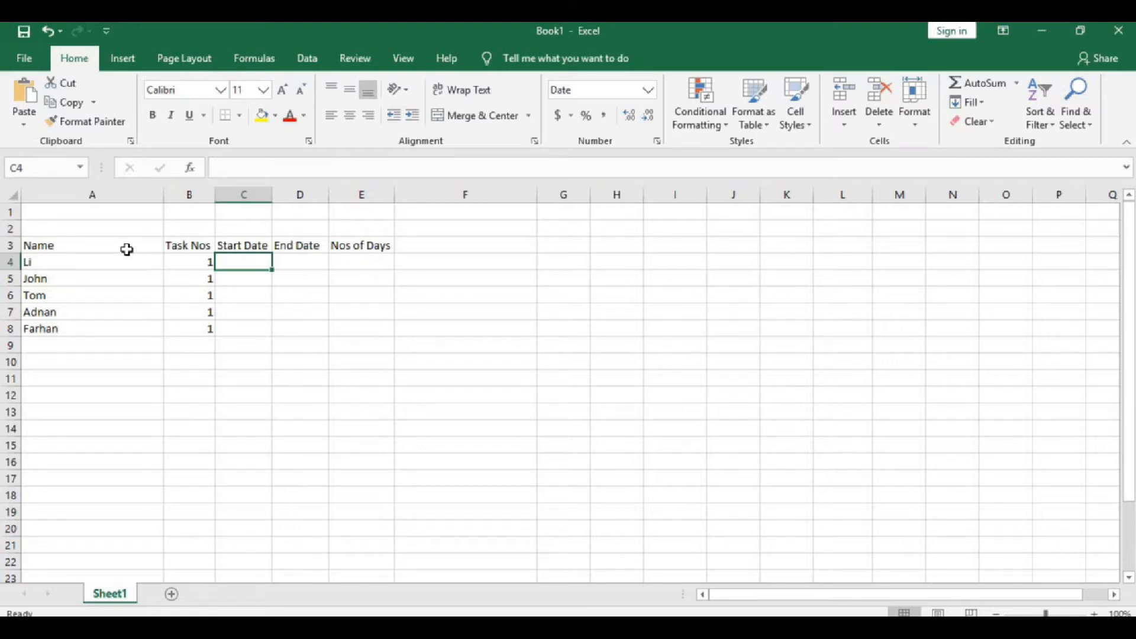
type("=")
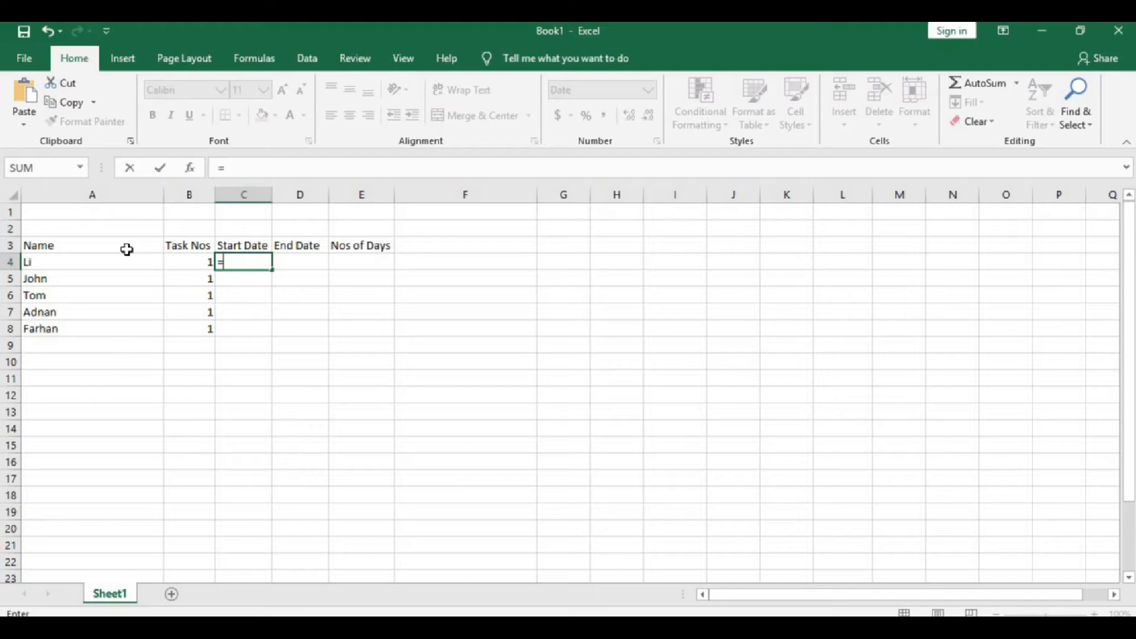
type("T")
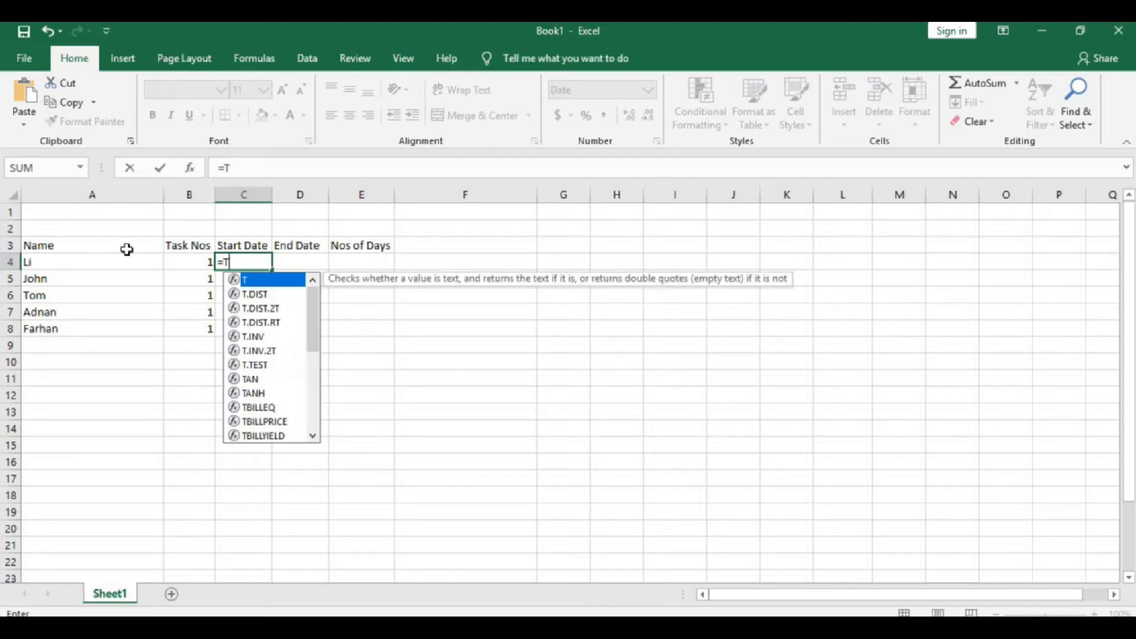
type("oday")
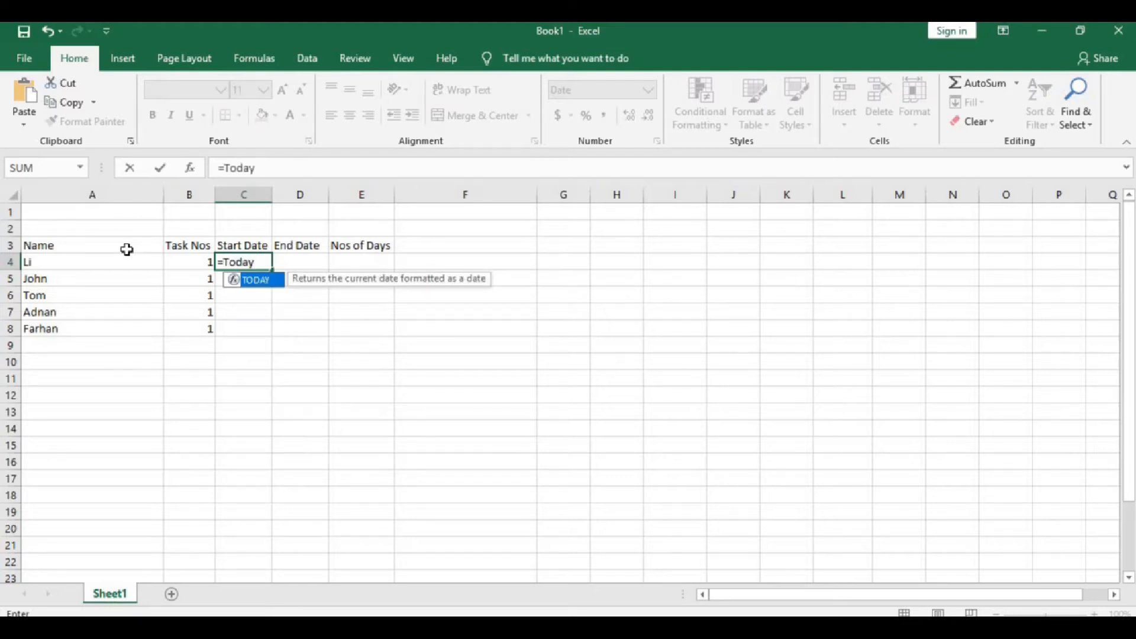
type("(")
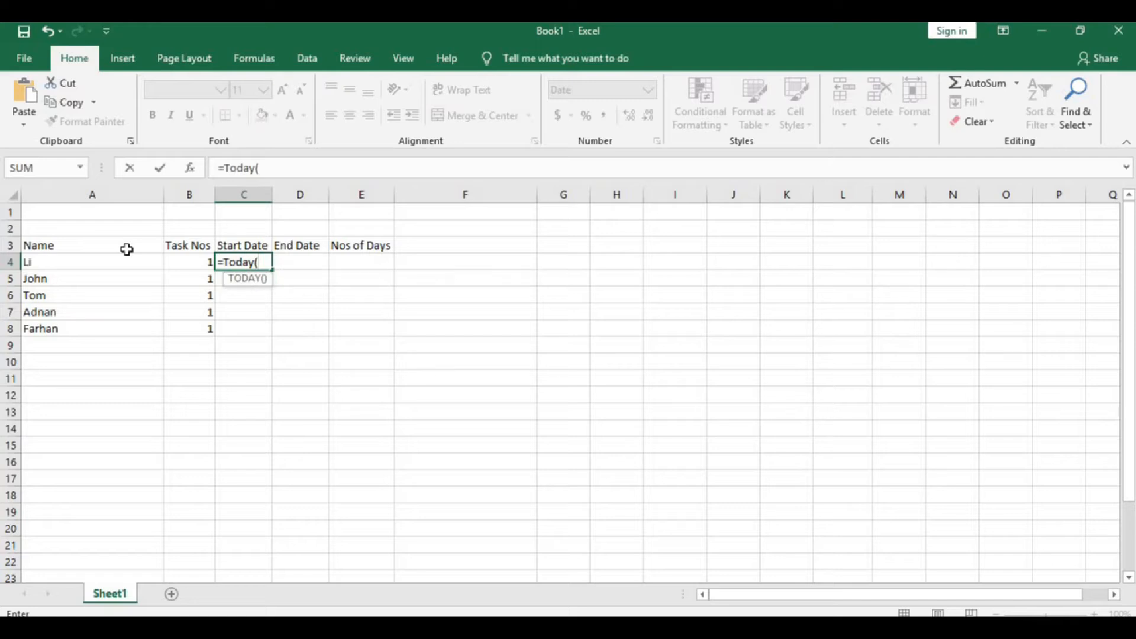
type(")")
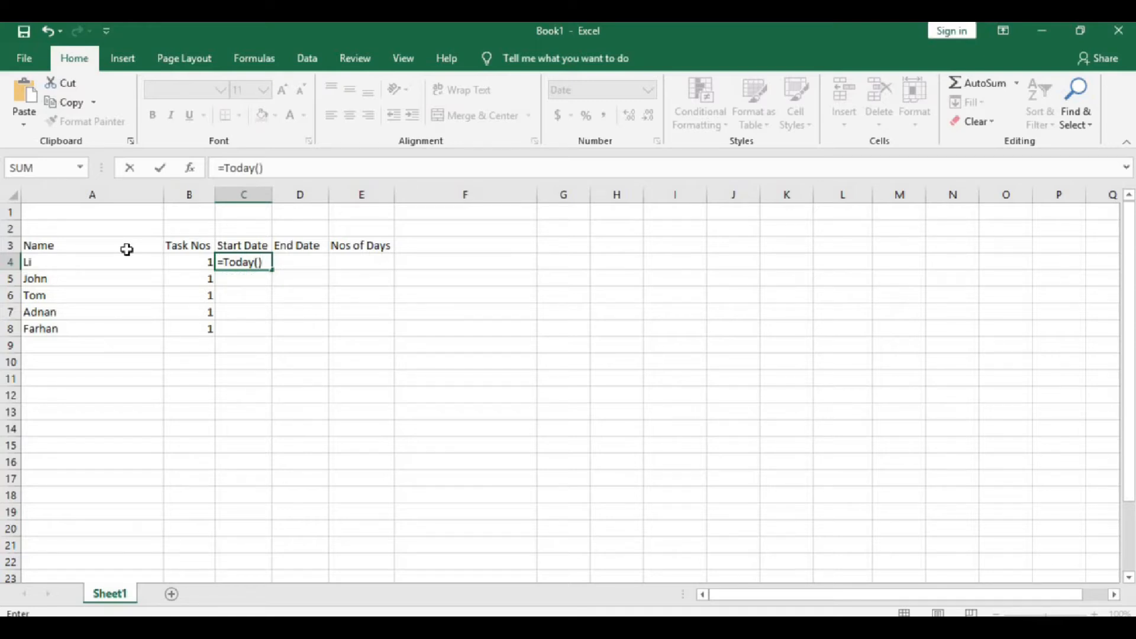
key("Return")
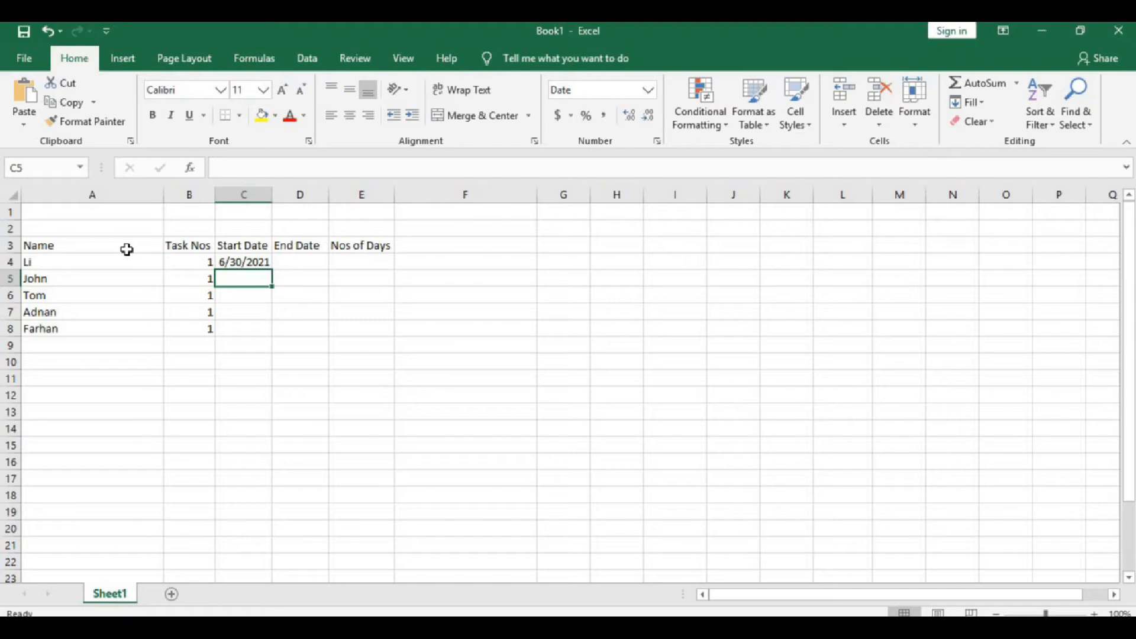
- Format the start date in cell C4 with the 14-Mar date type
left_click(255, 263)
right_click(255, 265)
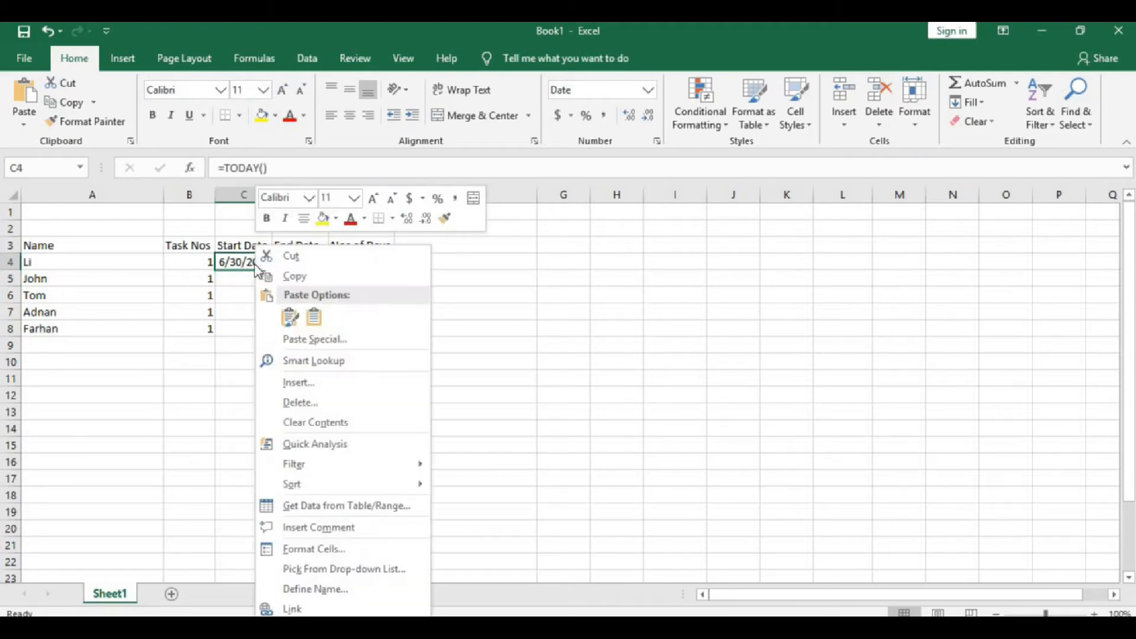
mouse_move(306, 465)
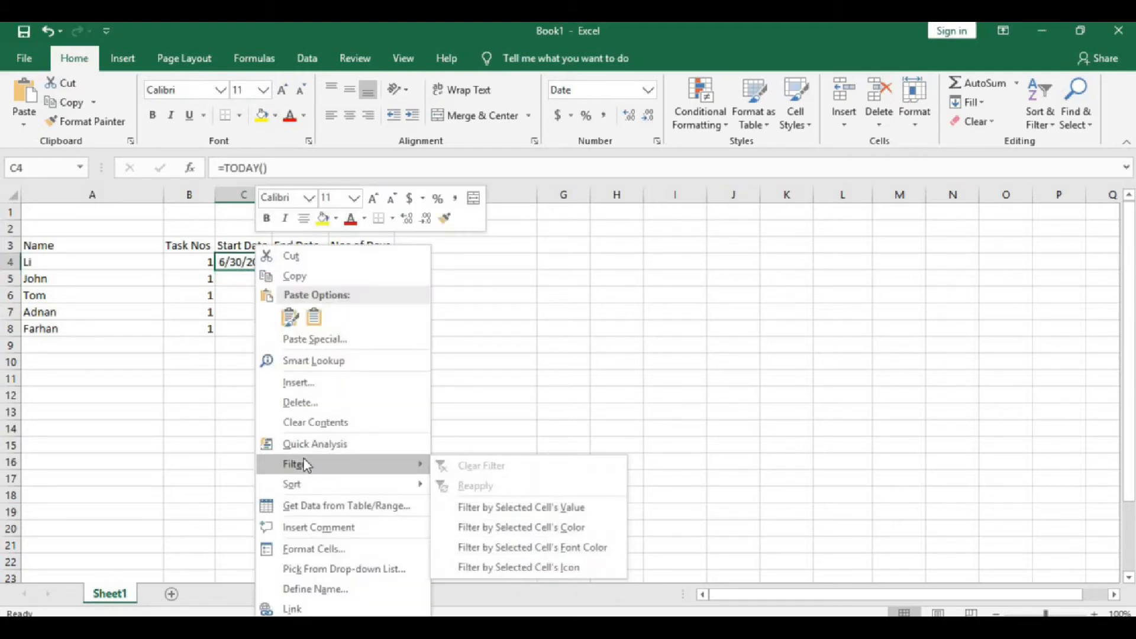
left_click(322, 554)
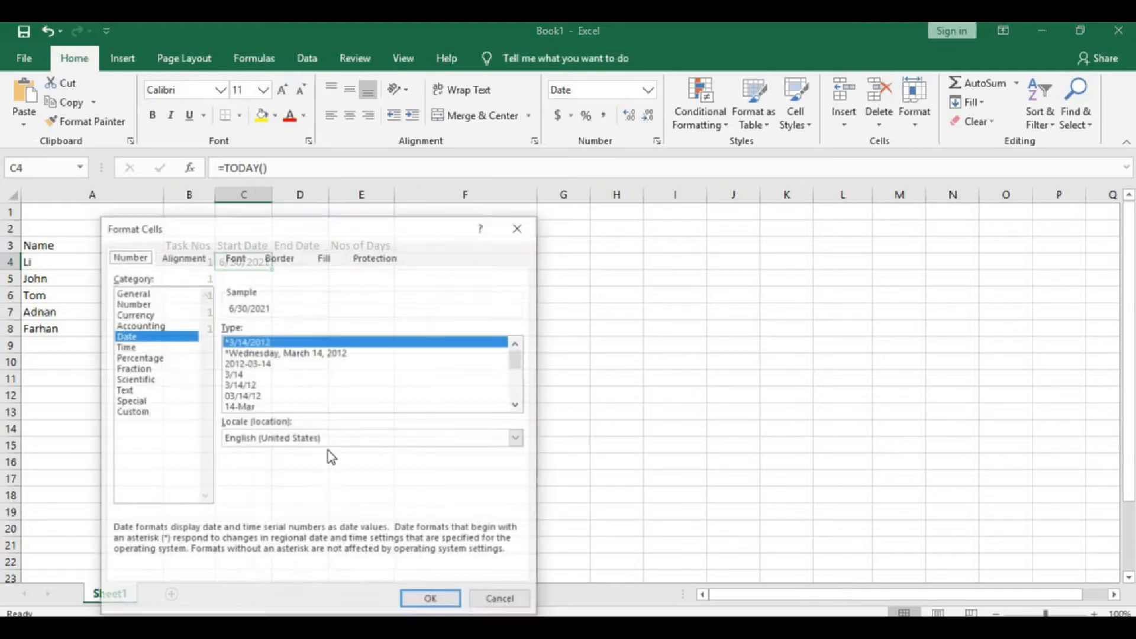
left_click(246, 406)
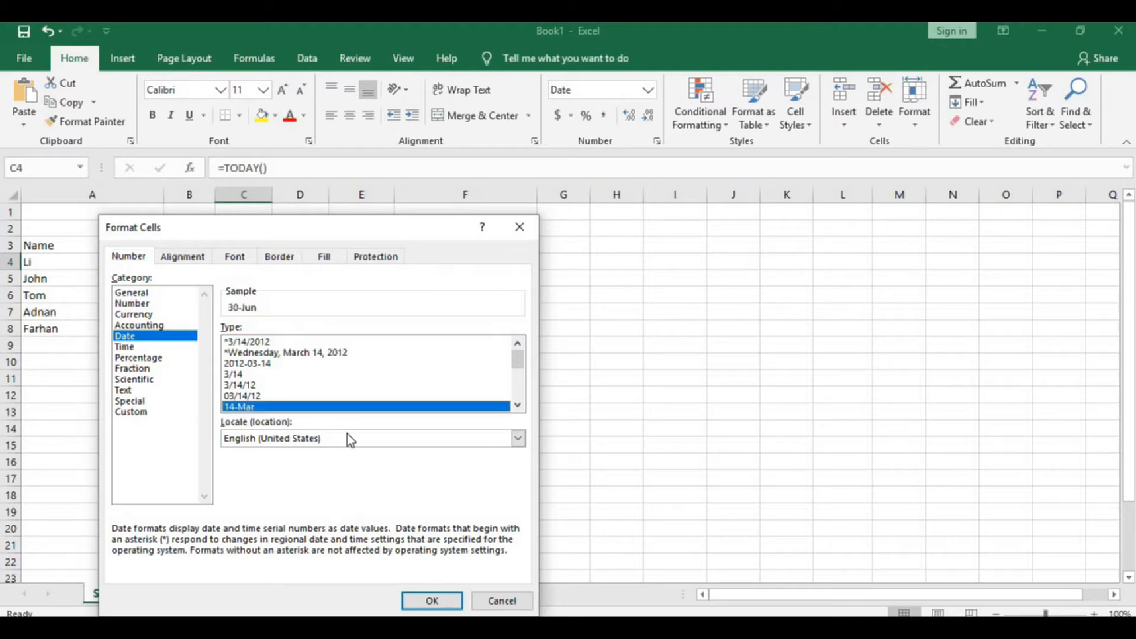
left_click(431, 601)
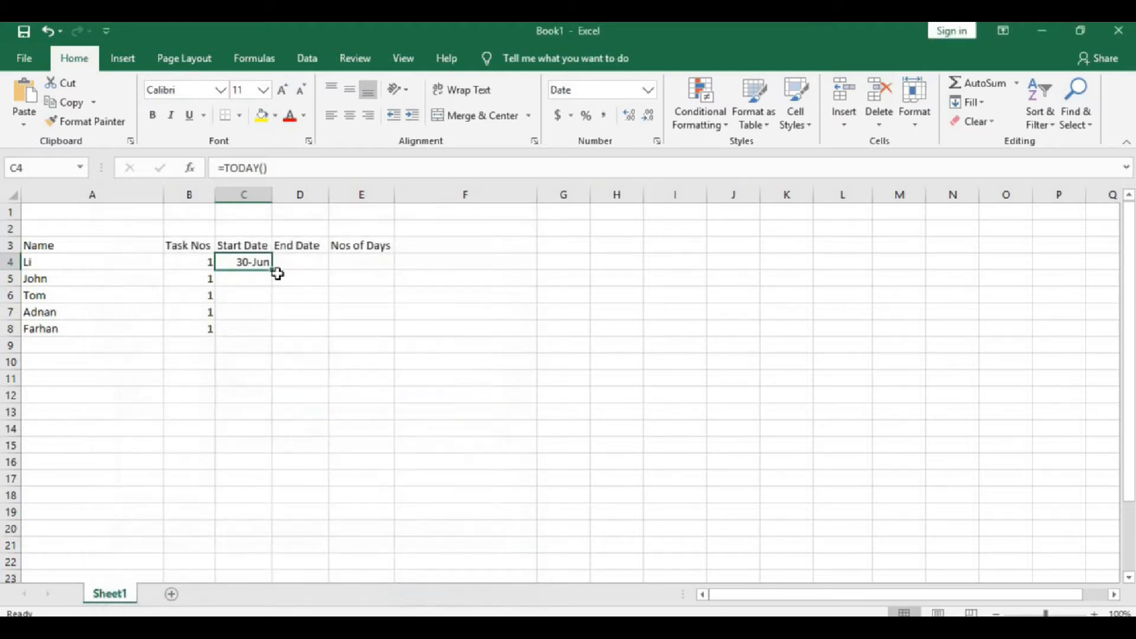
- Enter the formula =C4+5 in cell D4 as the first person's end date
left_click(293, 265)
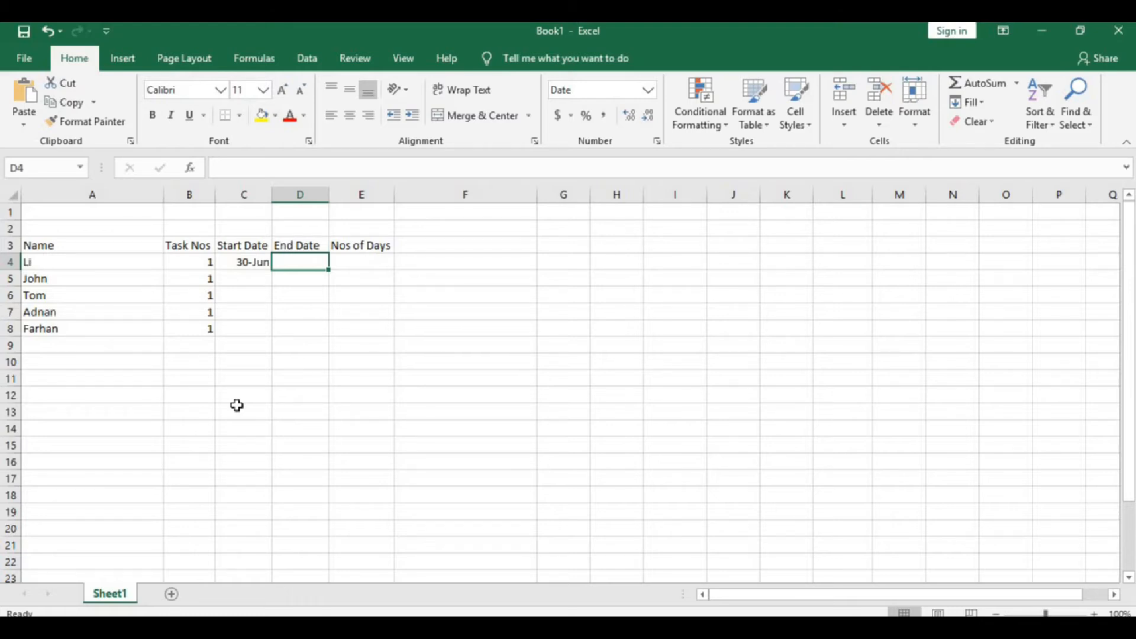
type("=")
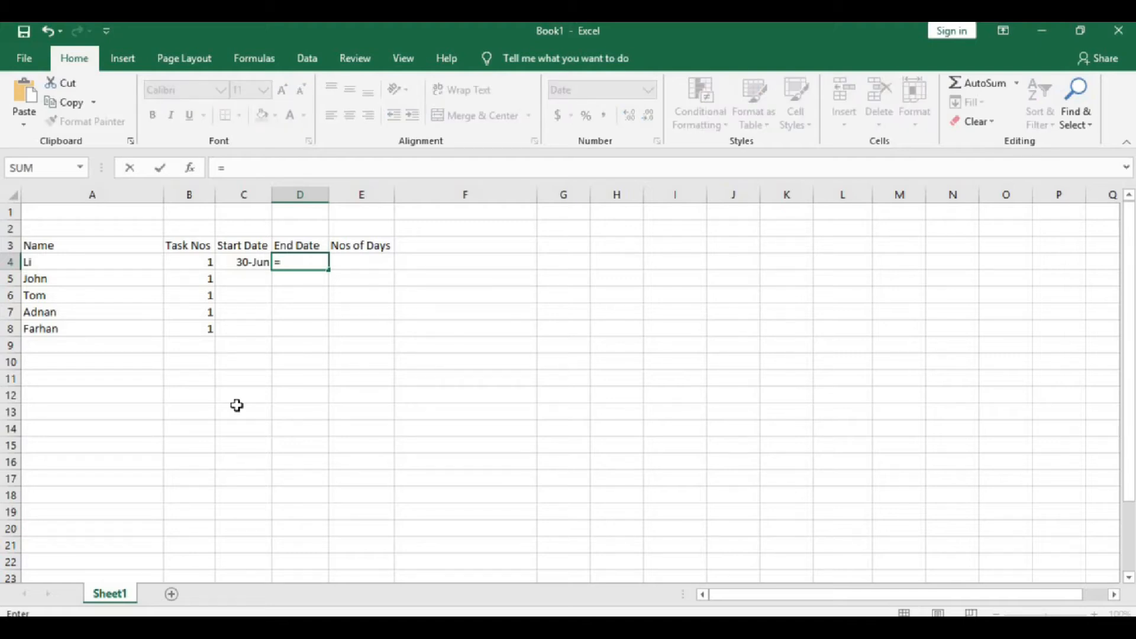
key("Left")
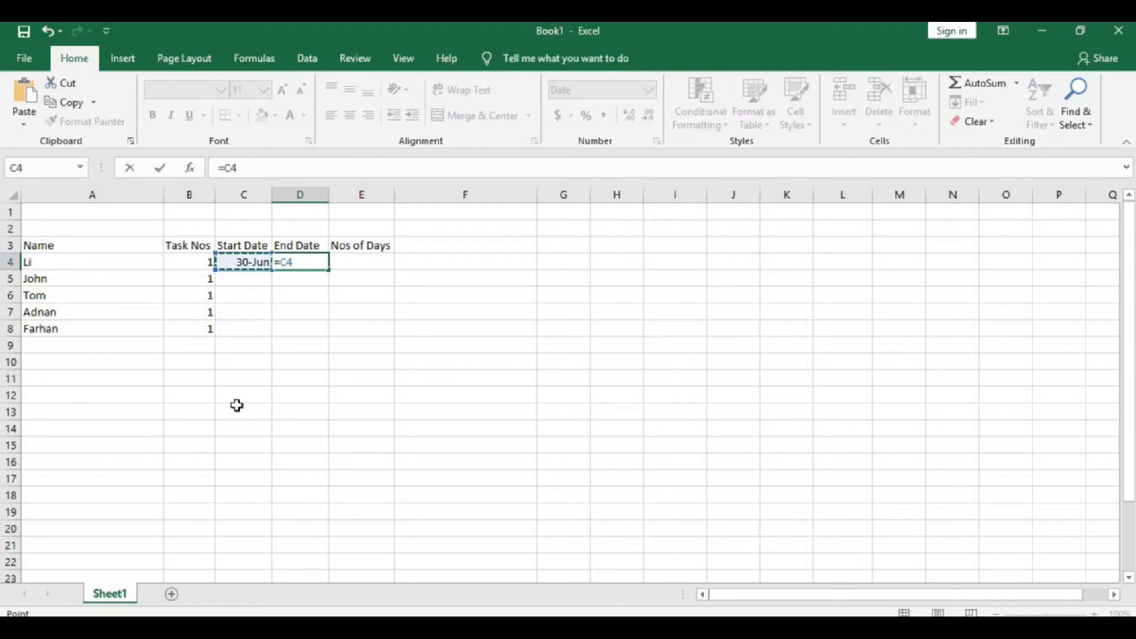
type("+5")
key("Return")
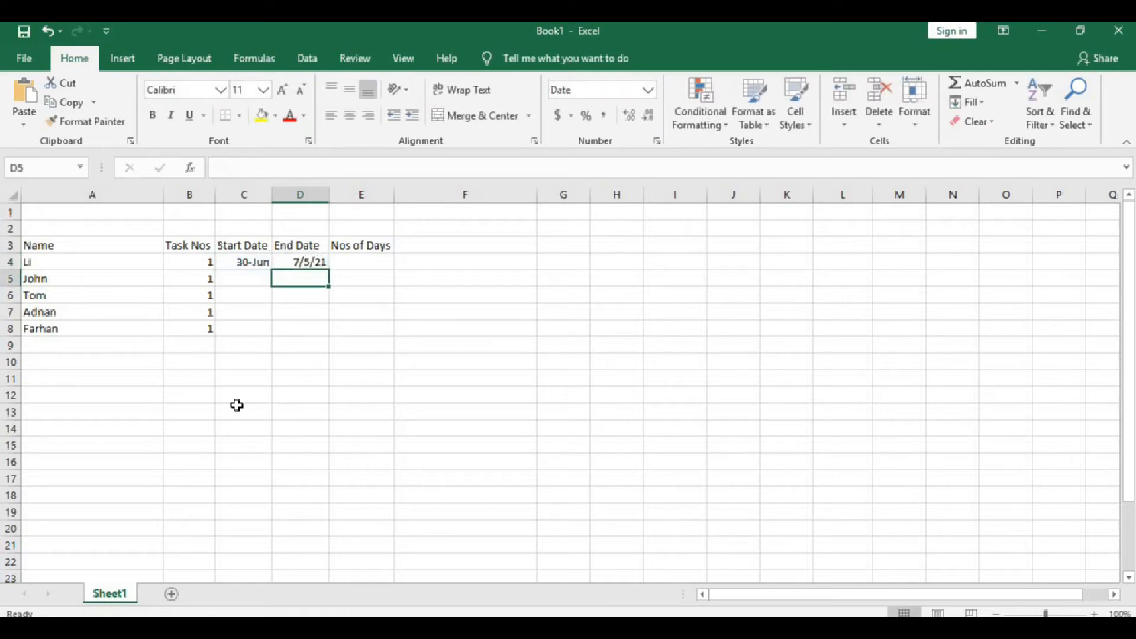
- Calculate the first person's number of days in cell E4 with the formula =D4-C4
key("Up")
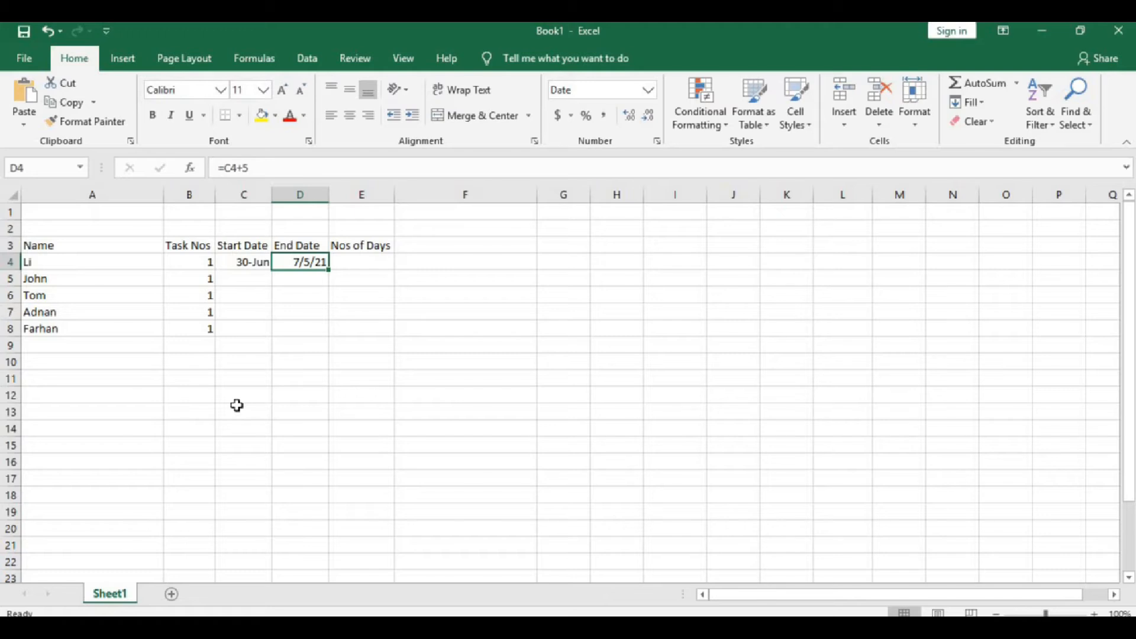
key("Right")
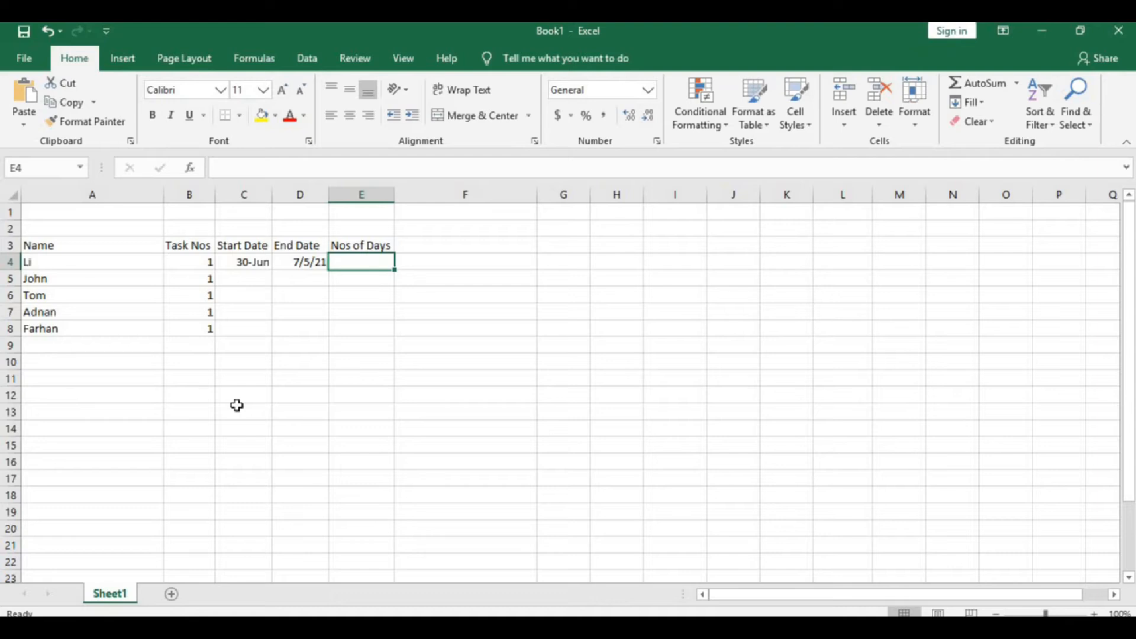
type("=")
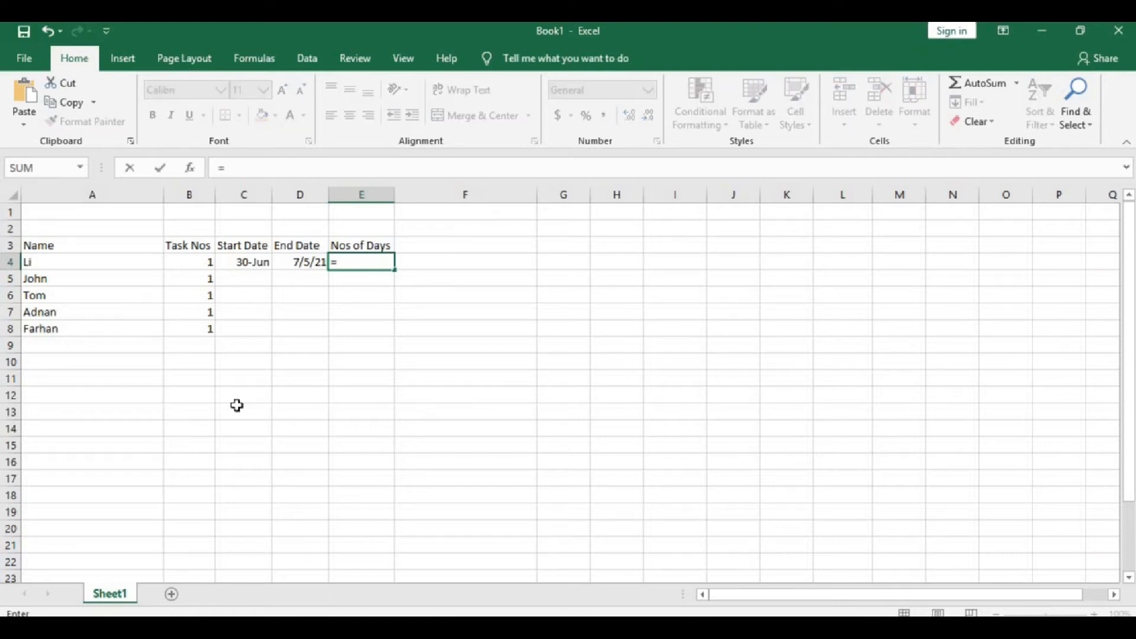
key("Left")
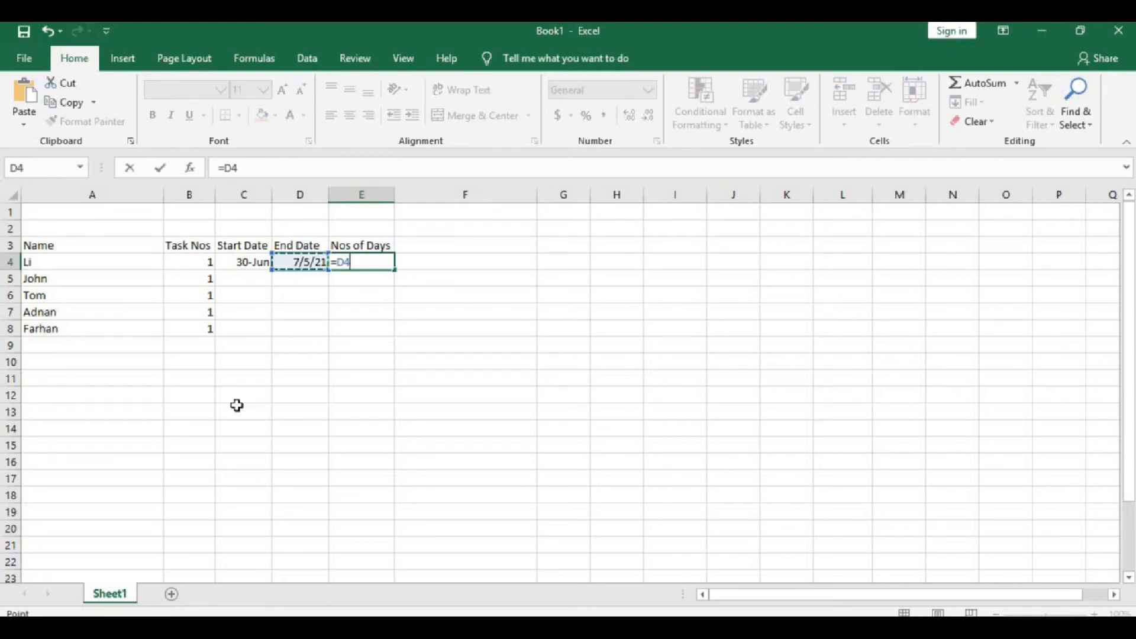
type("-")
key("Left")
key("Left")
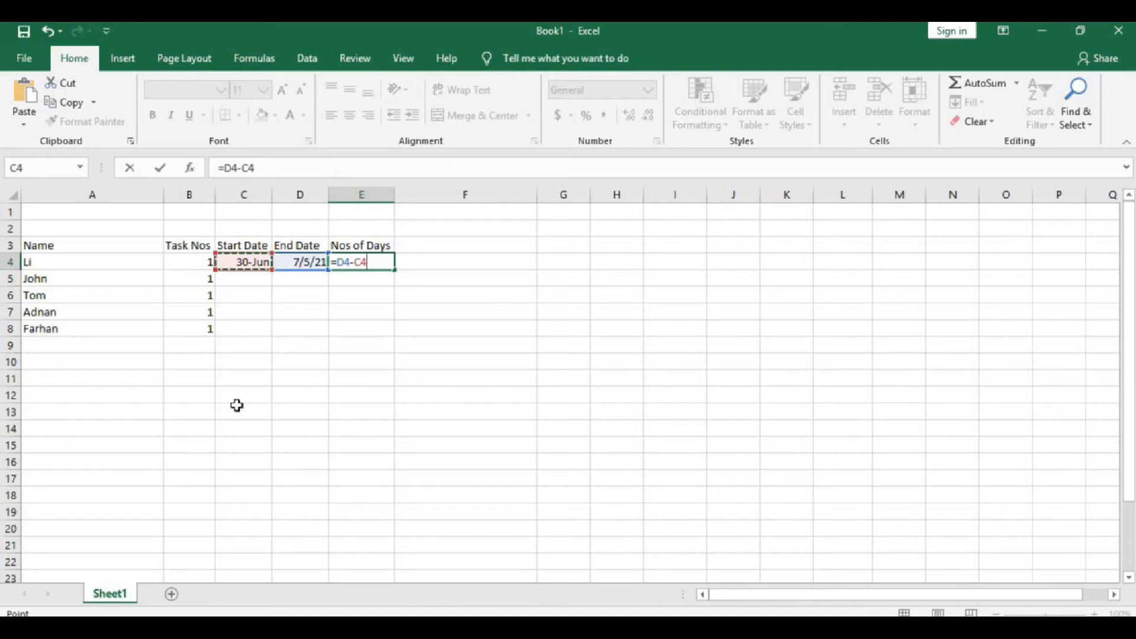
key("Return")
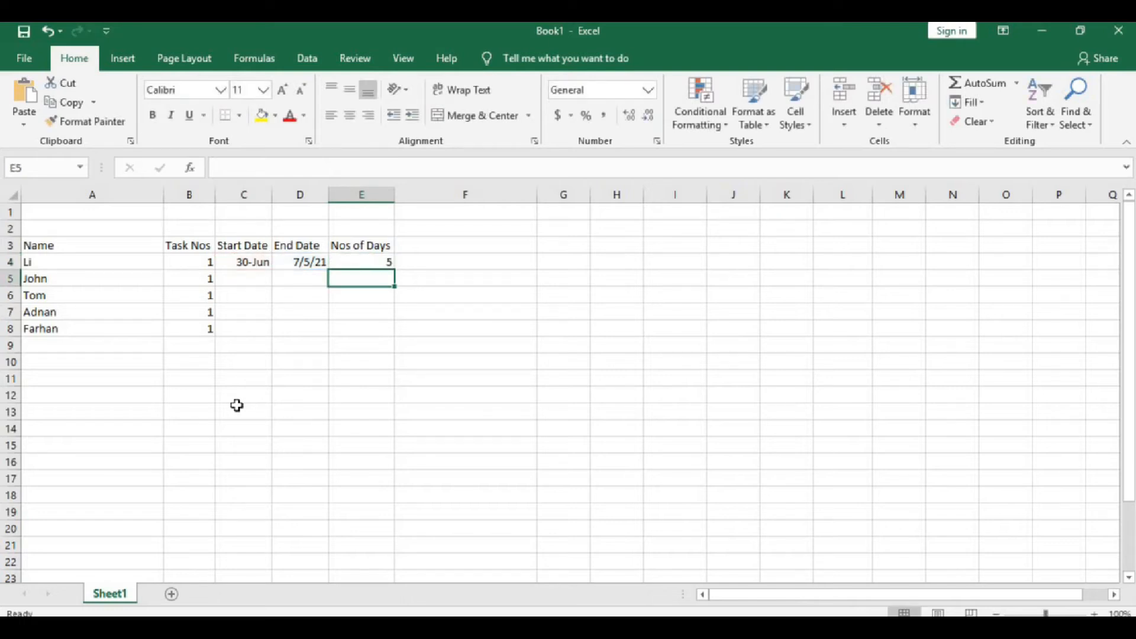
- Enter the formula =D4+2 in cell C5 as the second person's start date
key("Left")
key("Left")
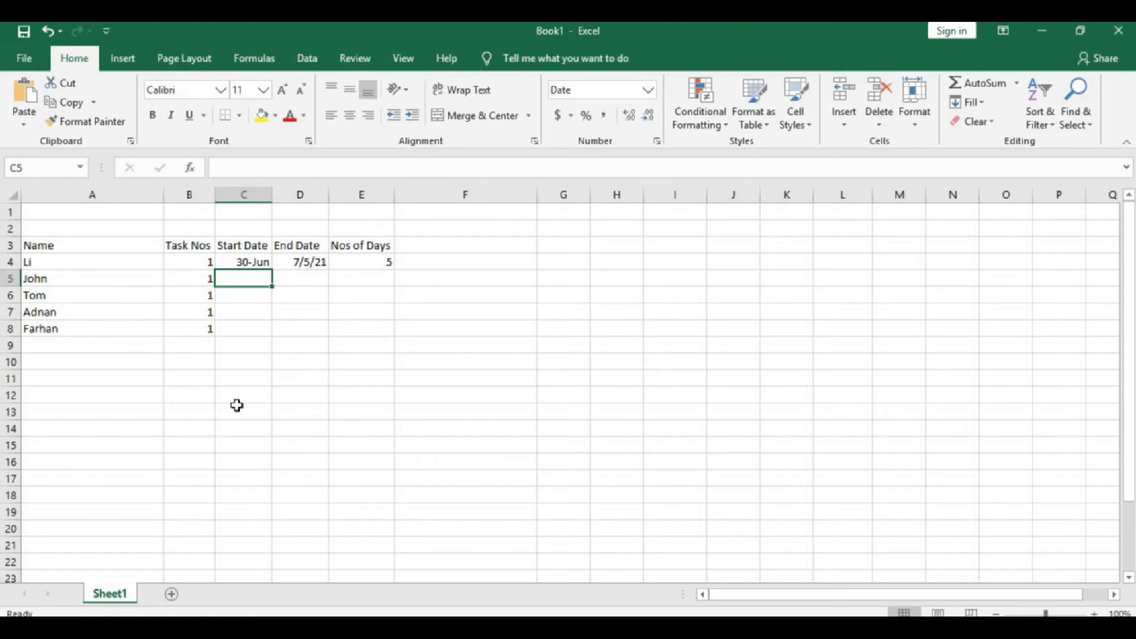
type("=")
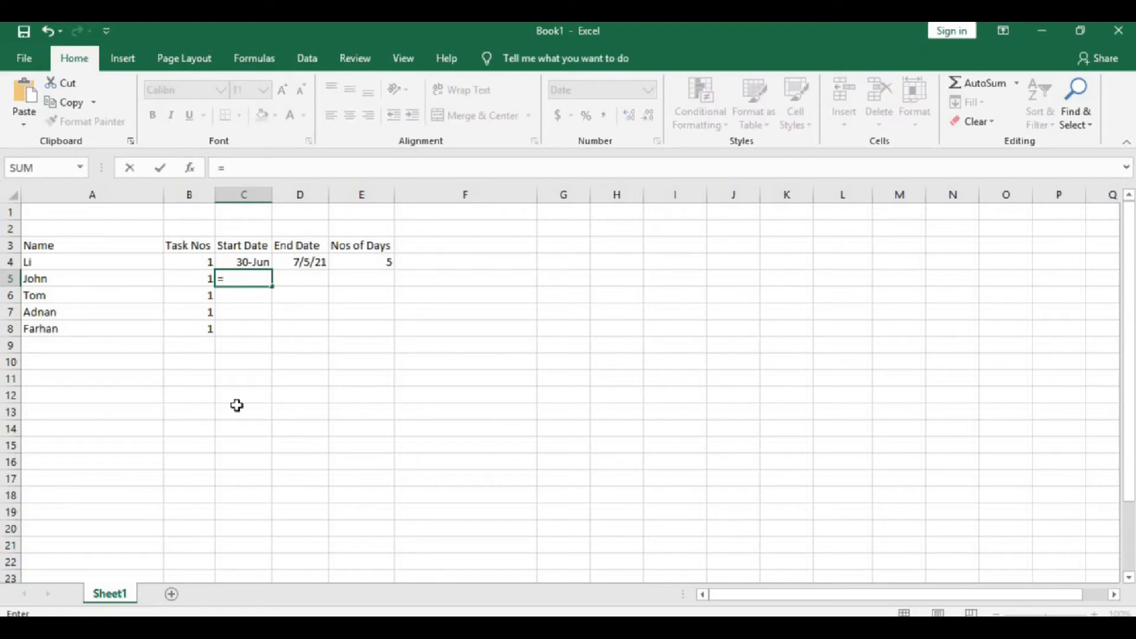
key("Up")
key("Right")
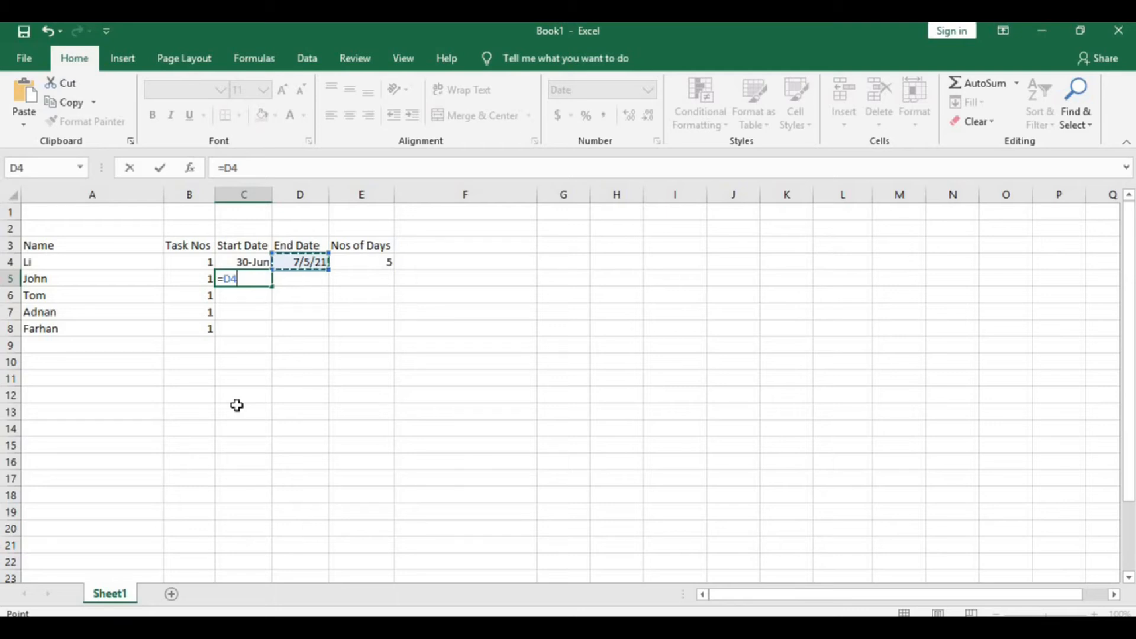
type("+2")
key("Return")
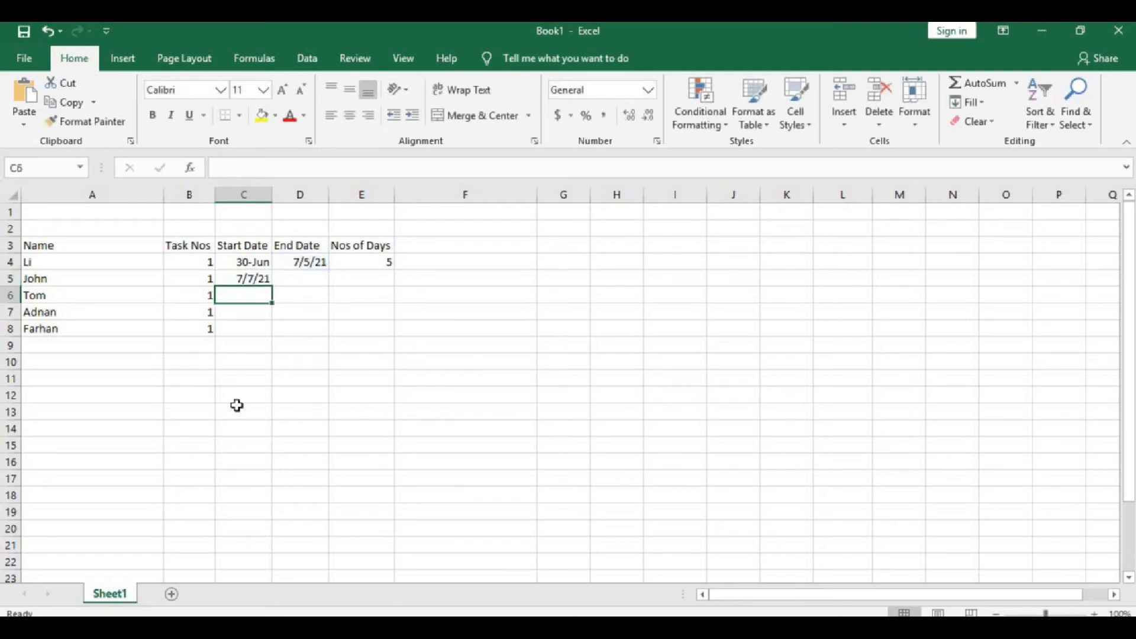
- Fill the End Date and Nos of Days formulas from D4:E4 down through row 8
key("Up")
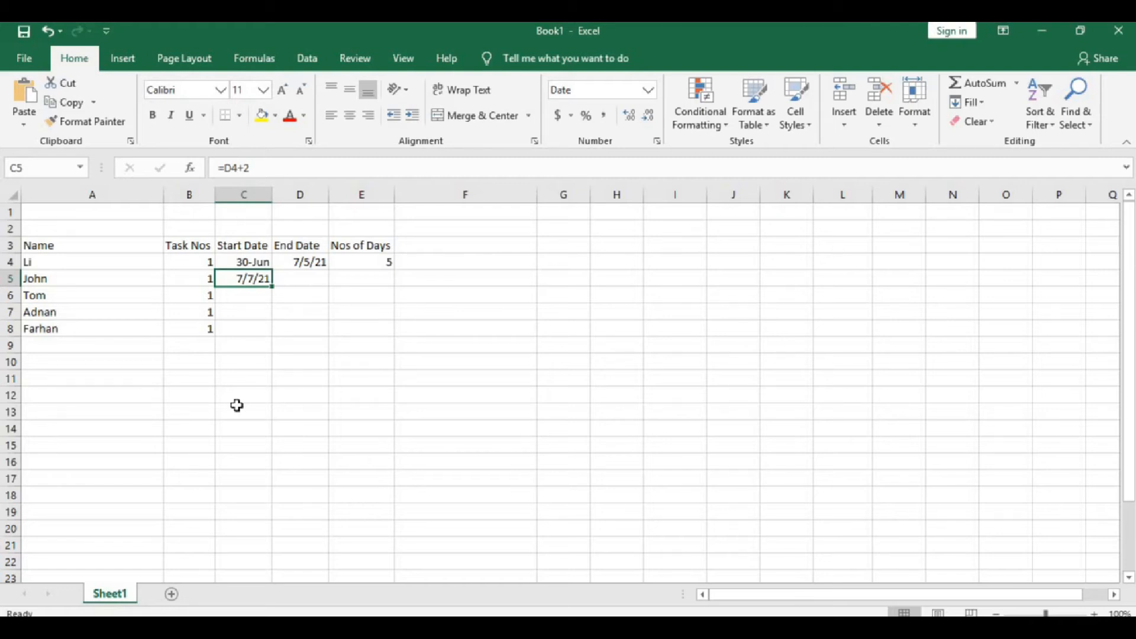
key("Right")
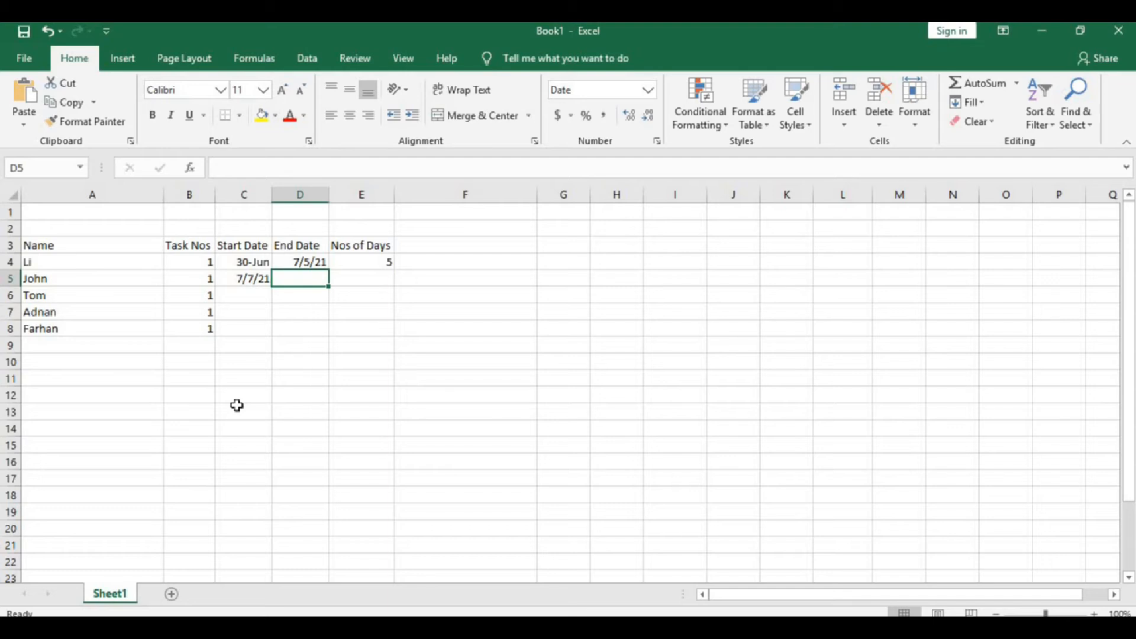
key("Down")
key("Down")
key("Down")
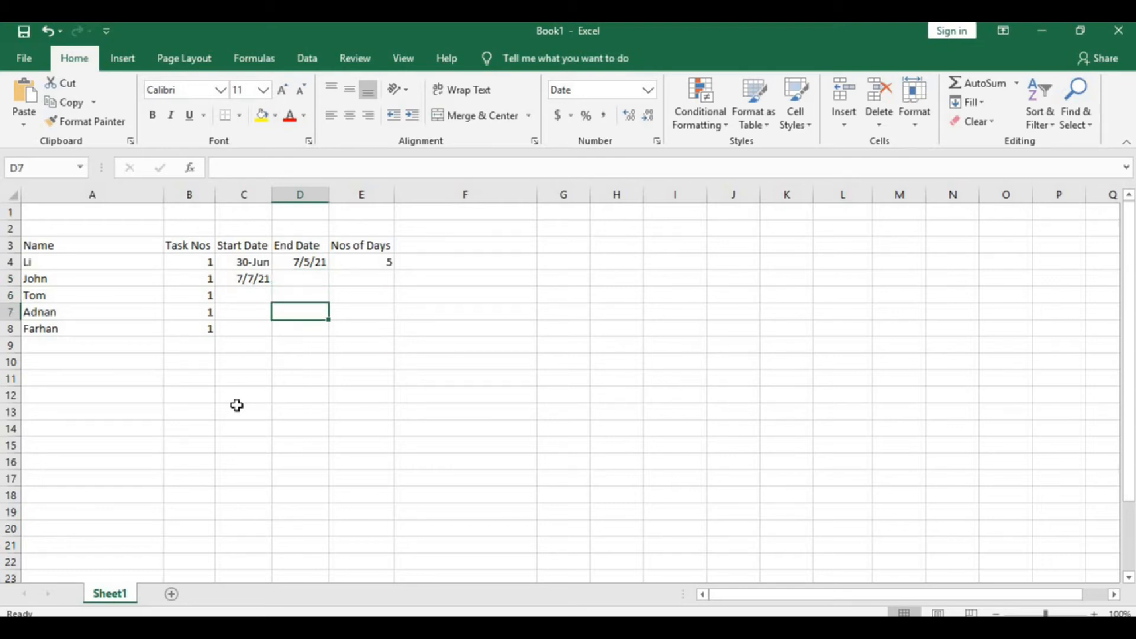
key("Up")
key("Up")
key("Up")
key("Up")
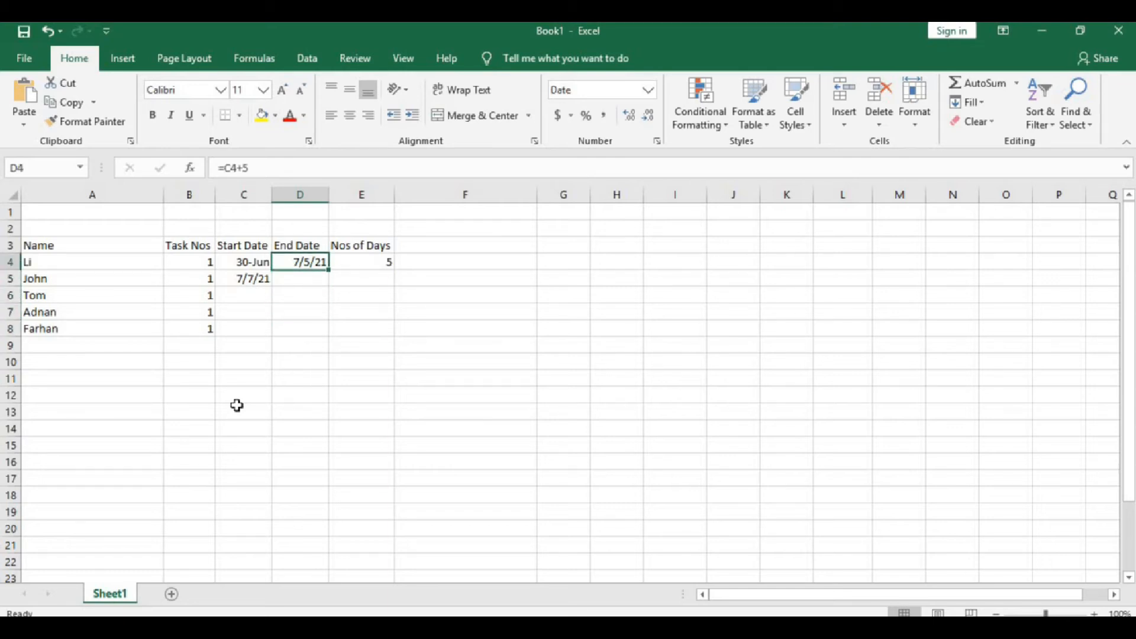
key("shift+Right")
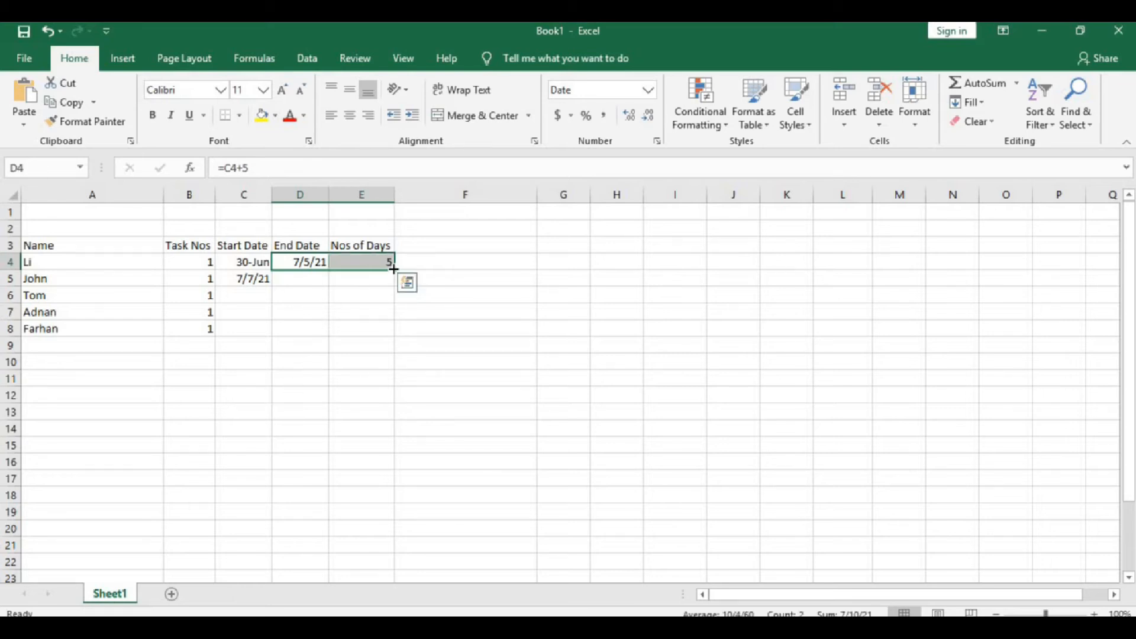
left_click_drag(394, 269, 394, 335)
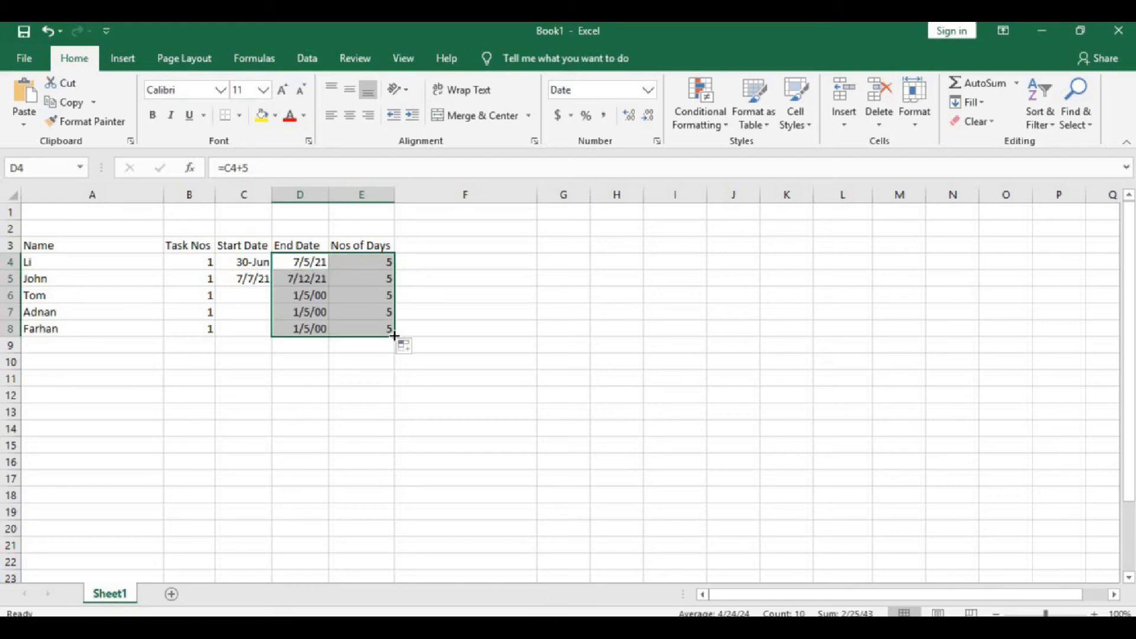
- Fill the start date formula from cell C5 down to C8 for the remaining people
left_click(252, 280)
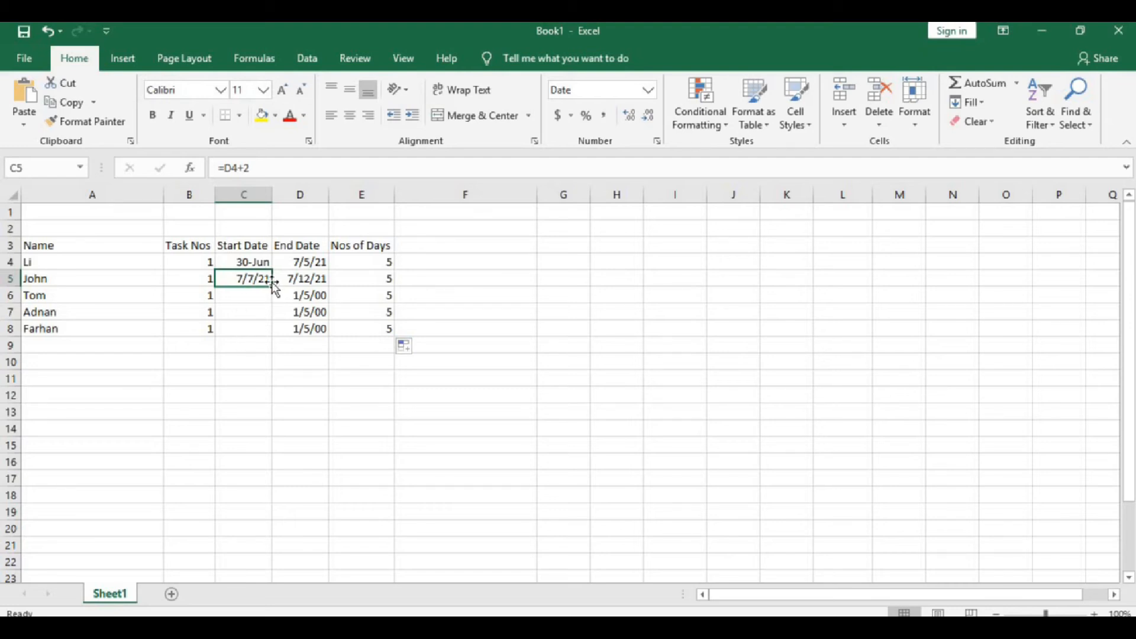
left_click_drag(274, 285, 273, 336)
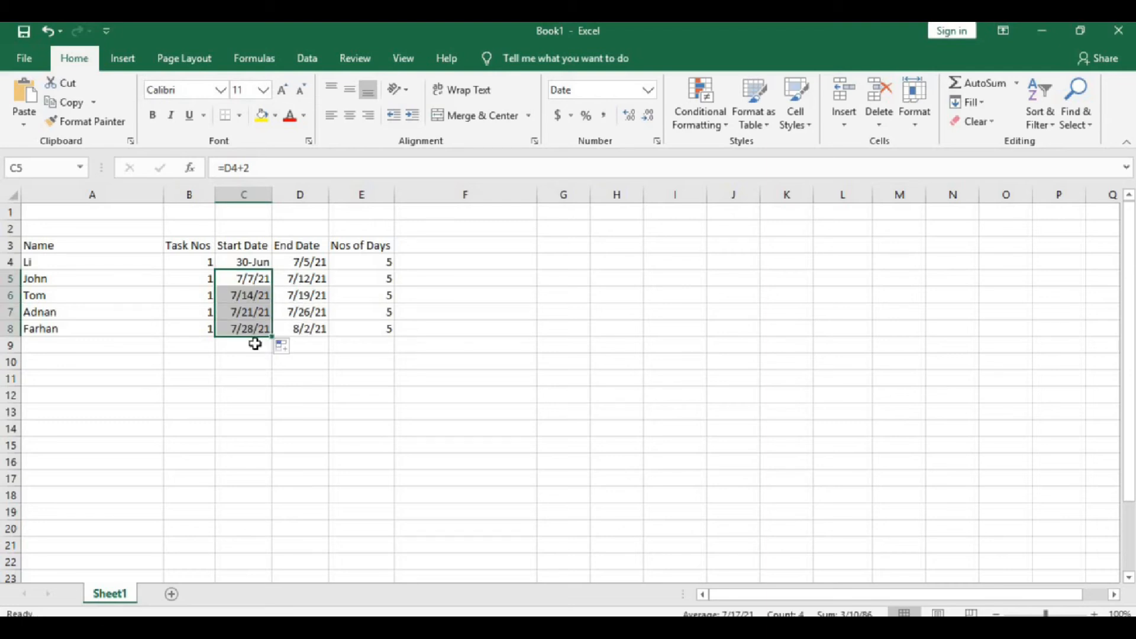
left_click(379, 292)
left_click(379, 278)
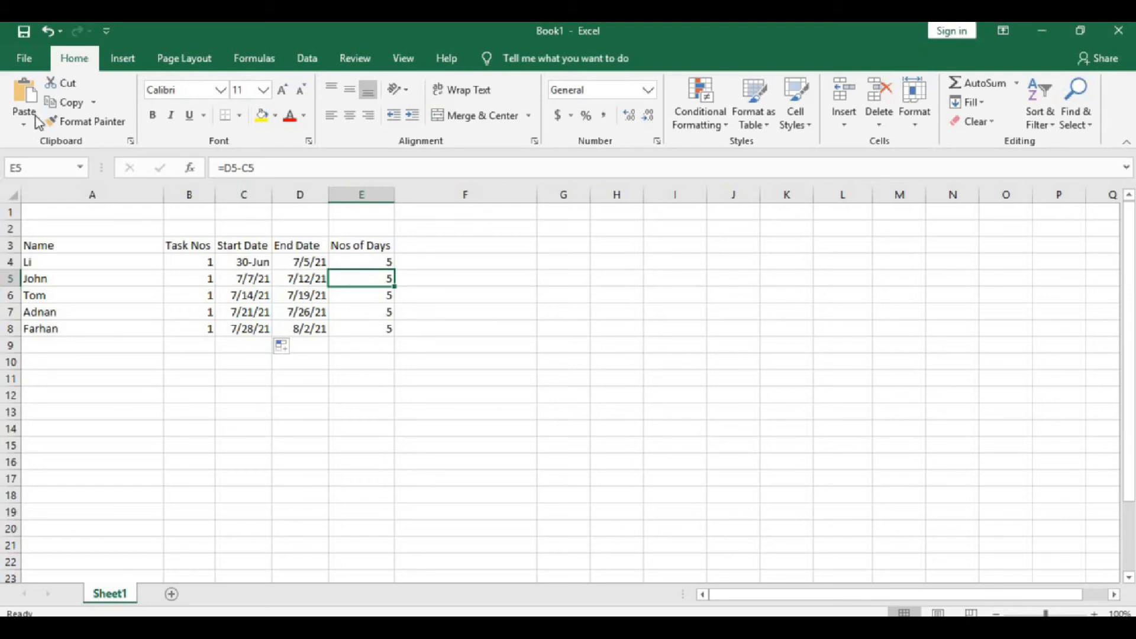
- Save the workbook to the Desktop under the file name schedule and close it
left_click(34, 59)
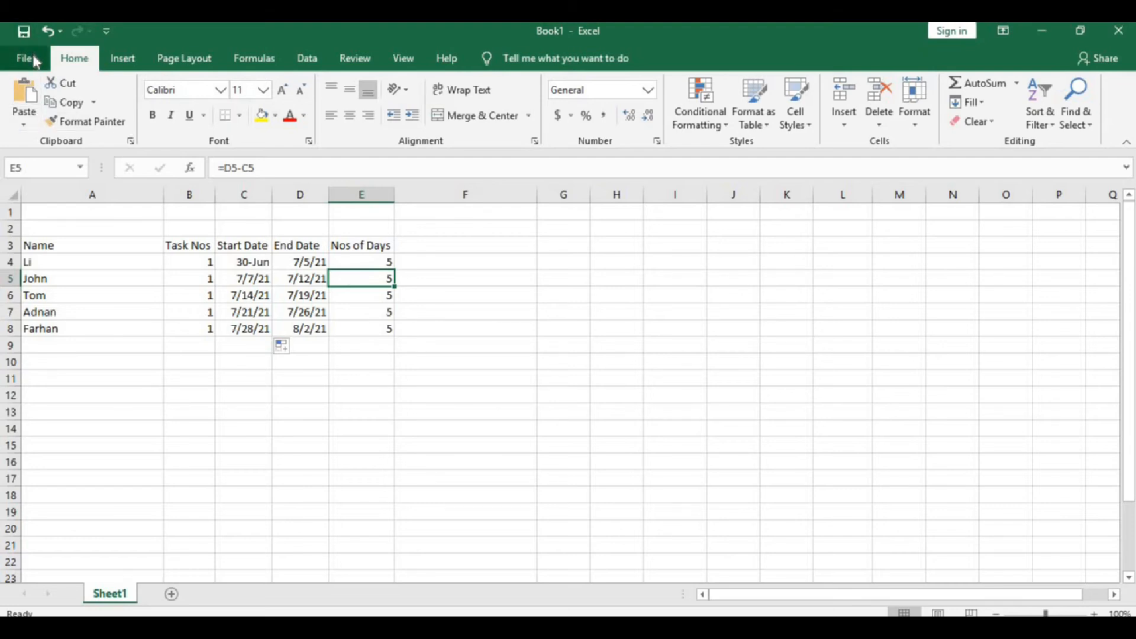
left_click(58, 281)
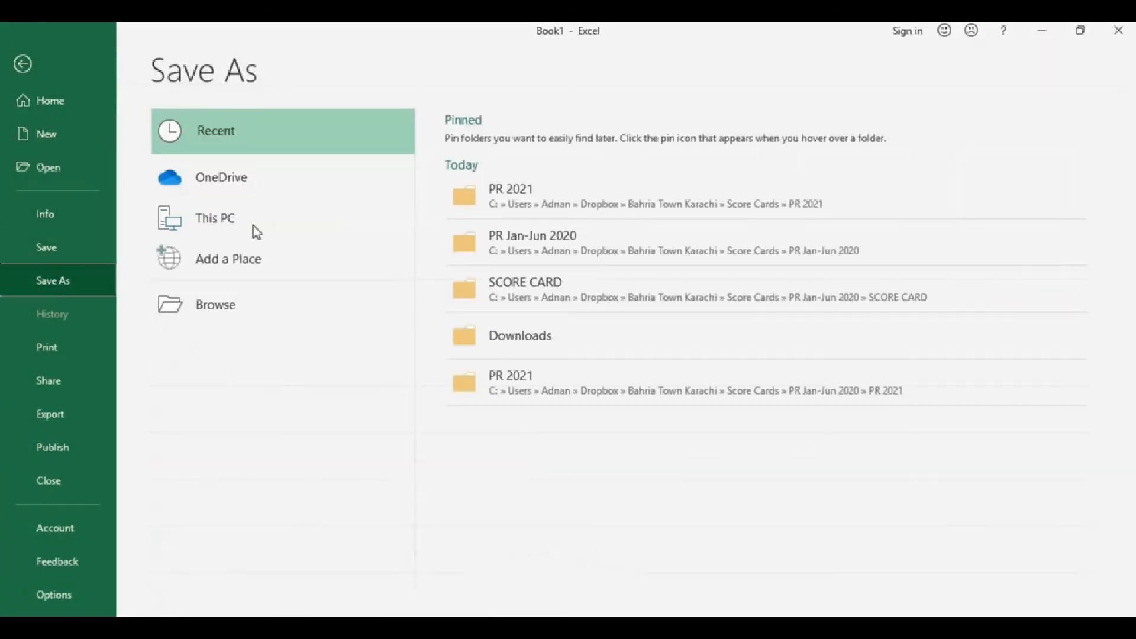
double_click(229, 220)
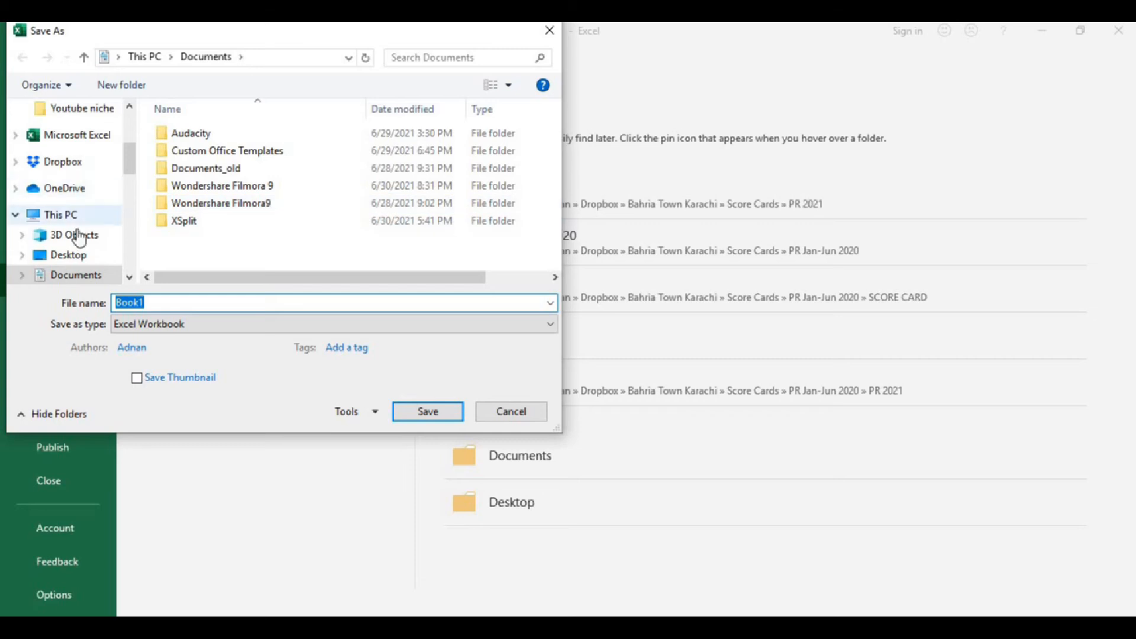
left_click(74, 254)
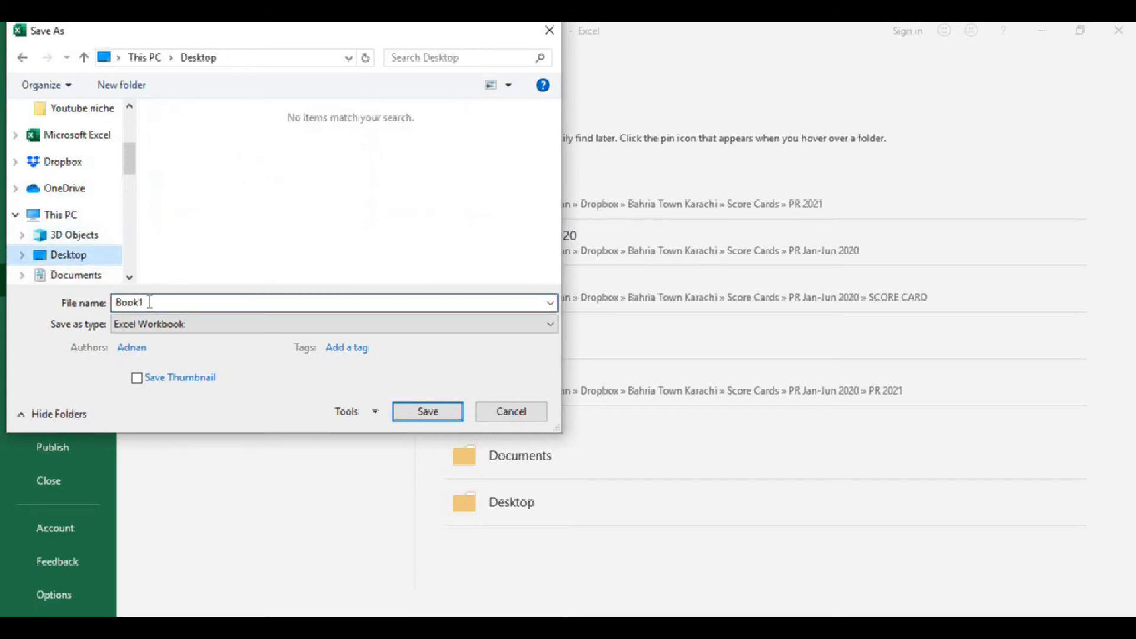
type("sch")
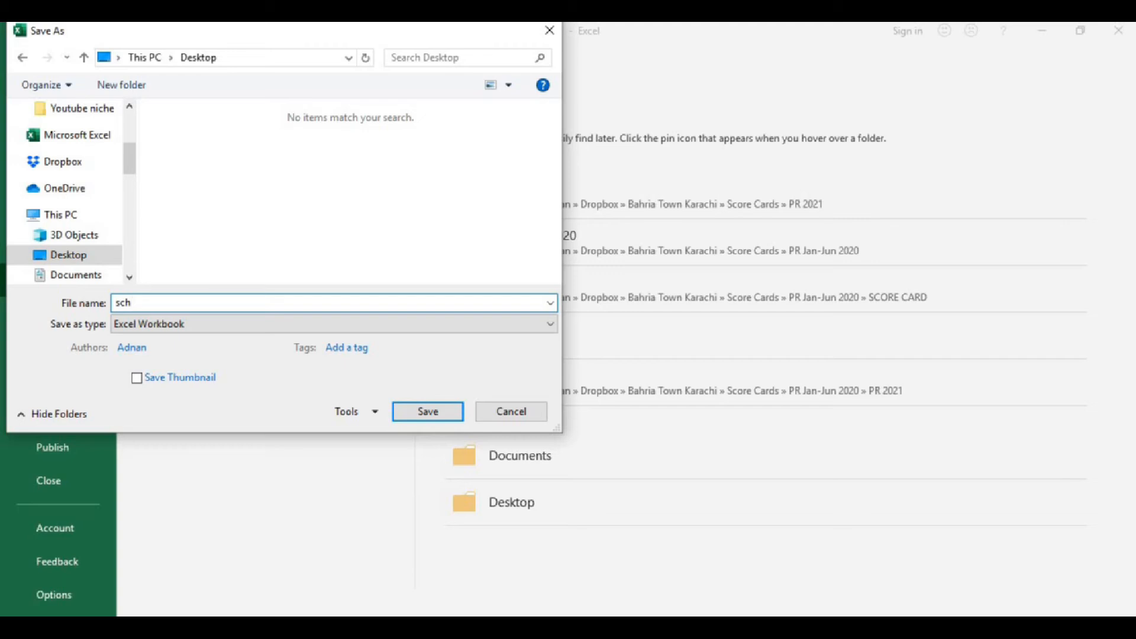
type("edule")
left_click(419, 411)
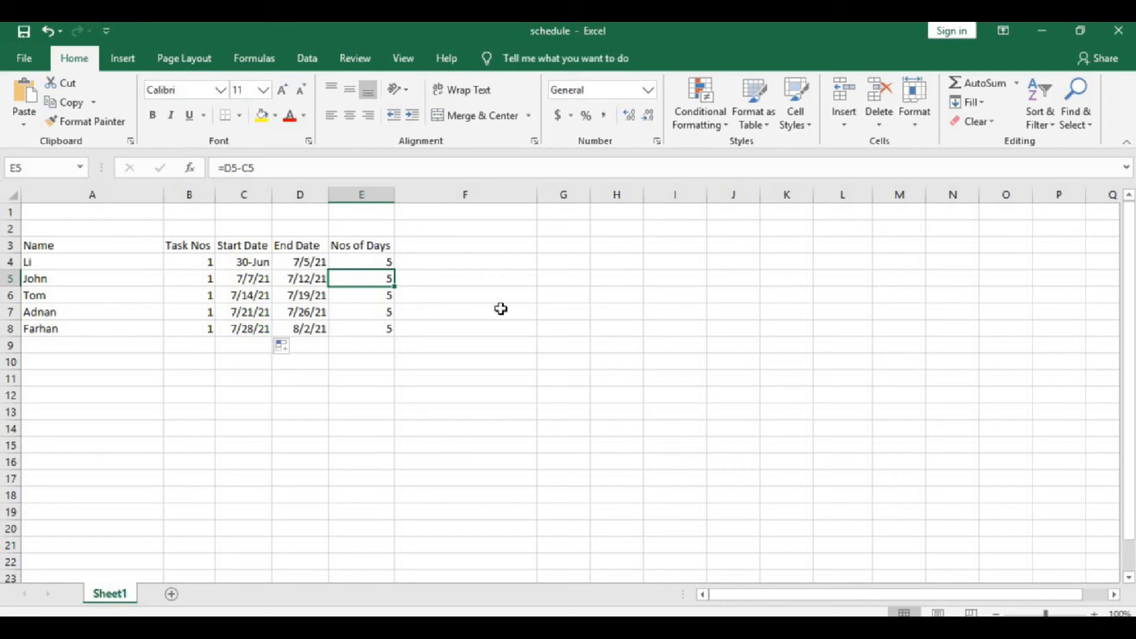
left_click(1118, 32)
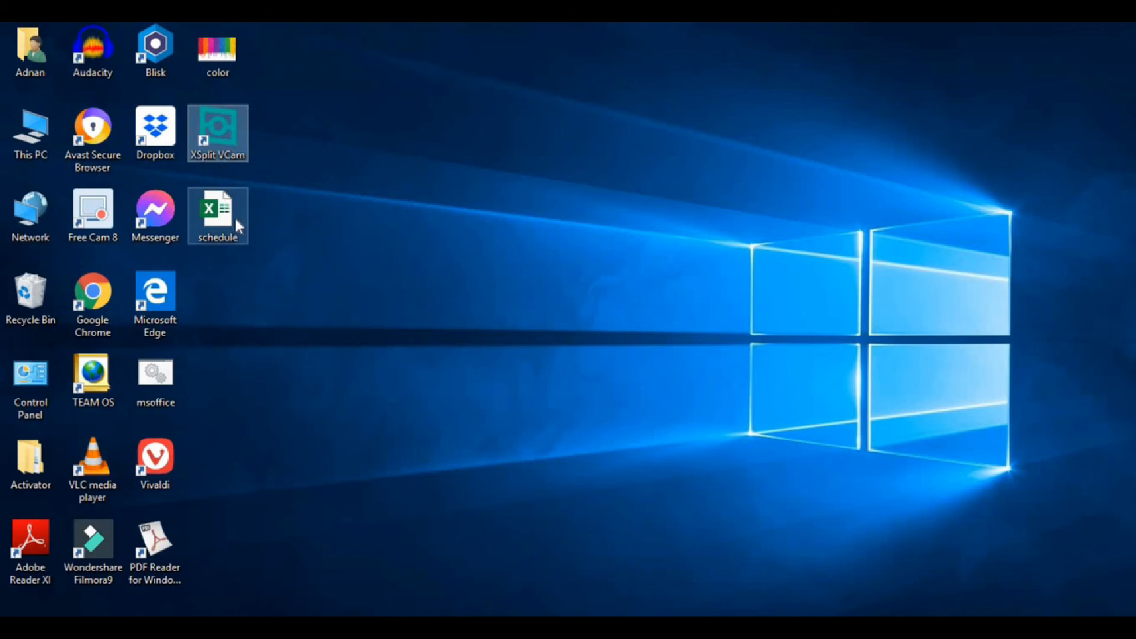
- Search Windows for control, open Control Panel and maximize its window
left_click(960, 527)
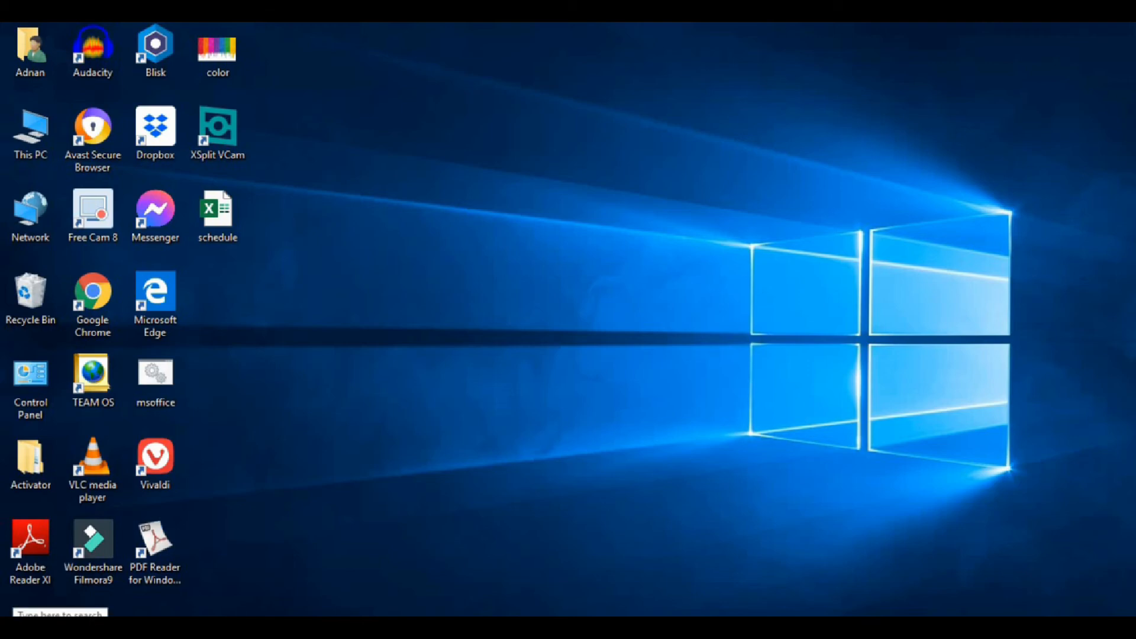
left_click(59, 631)
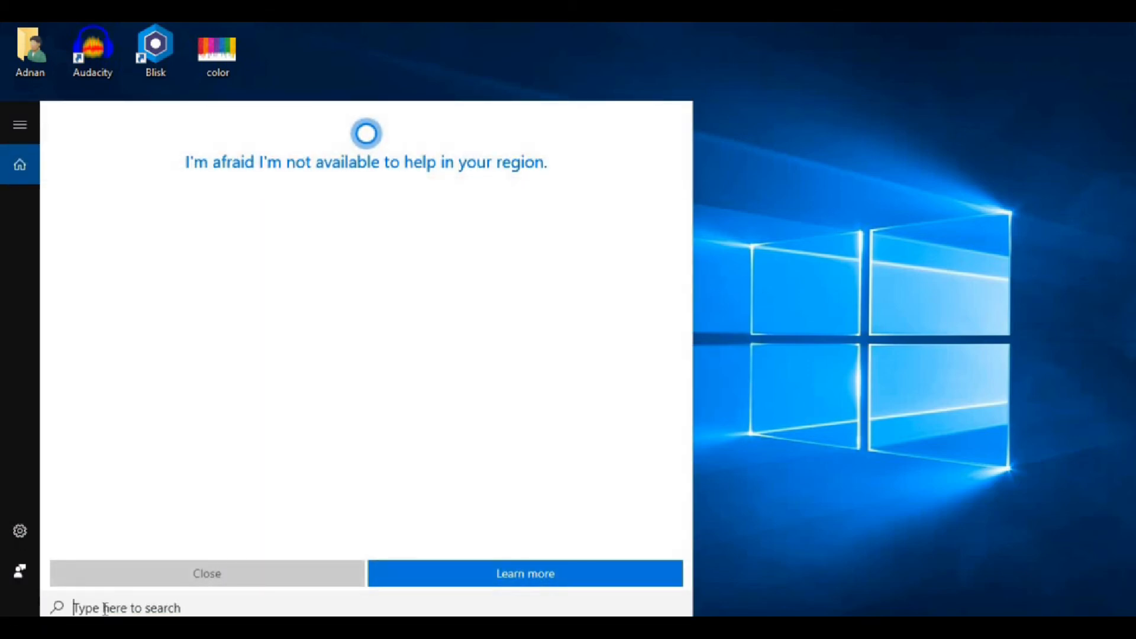
type("control")
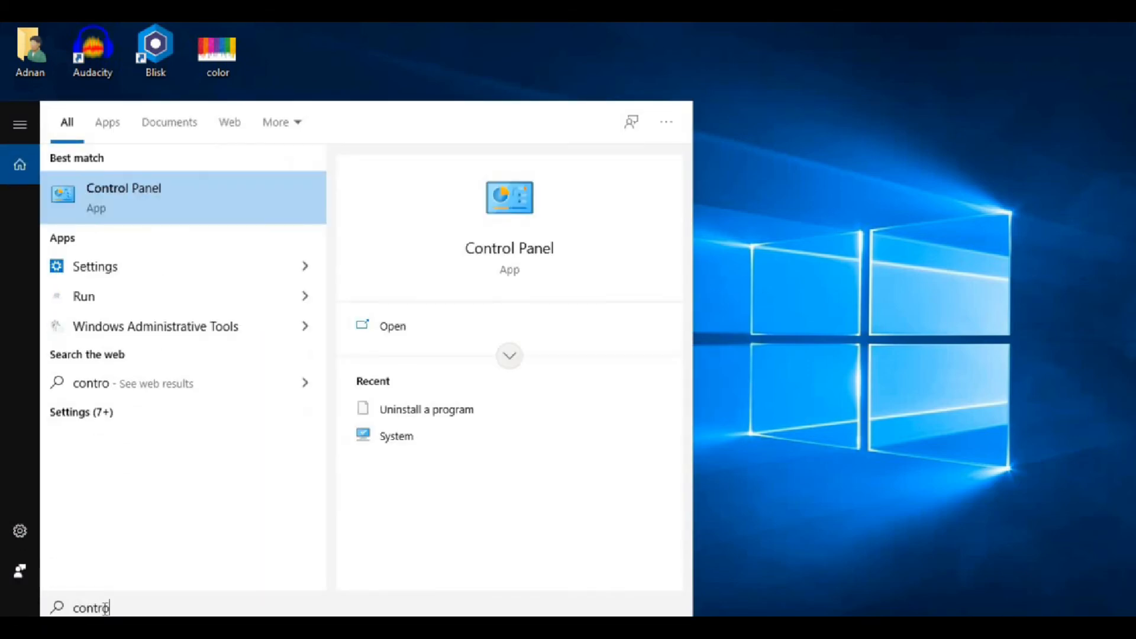
left_click(187, 206)
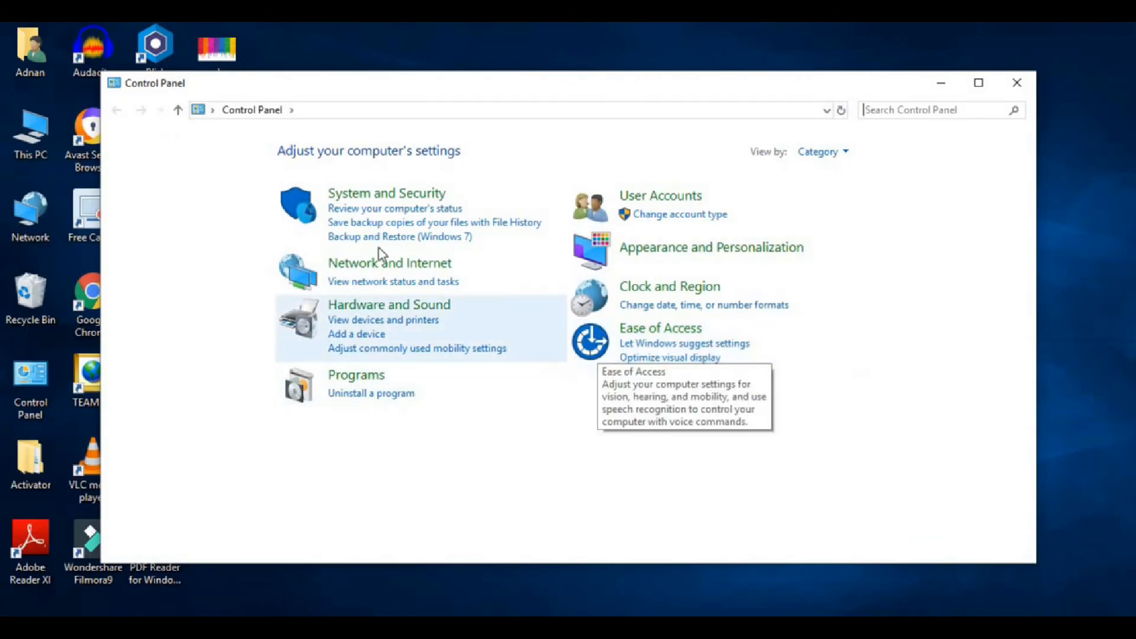
left_click(979, 83)
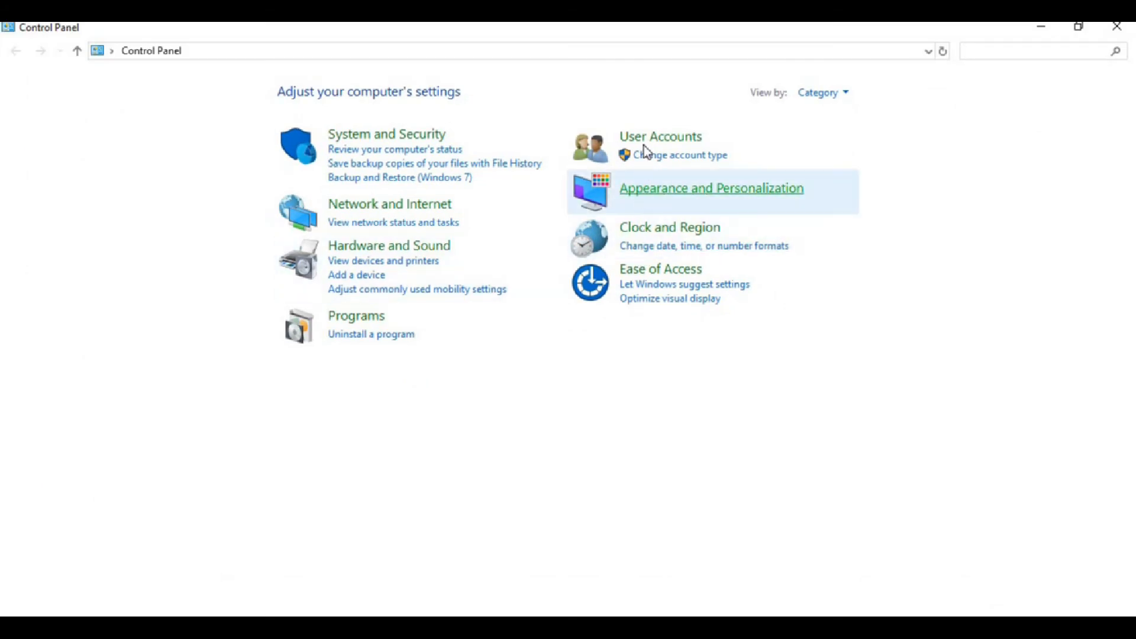
- Open the Date and Time dialog for setting the time and date under Clock and Region
left_click(659, 250)
left_click(598, 527)
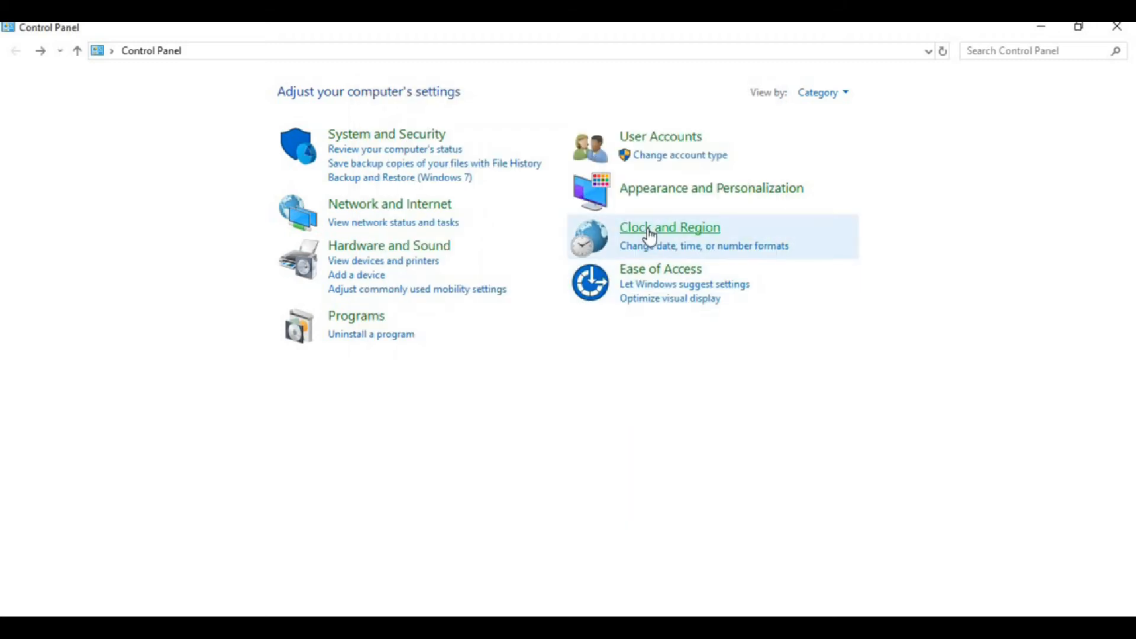
left_click(637, 225)
left_click(288, 111)
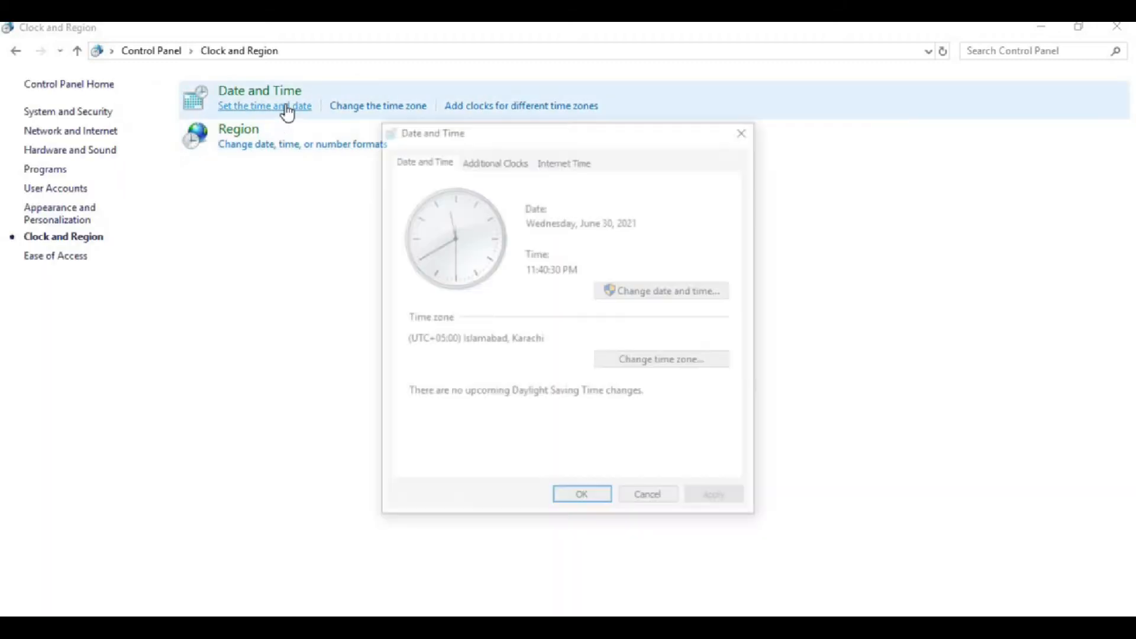
- Set the computer's system date to July 2, 2021 and close the date and time dialogs
left_click(659, 292)
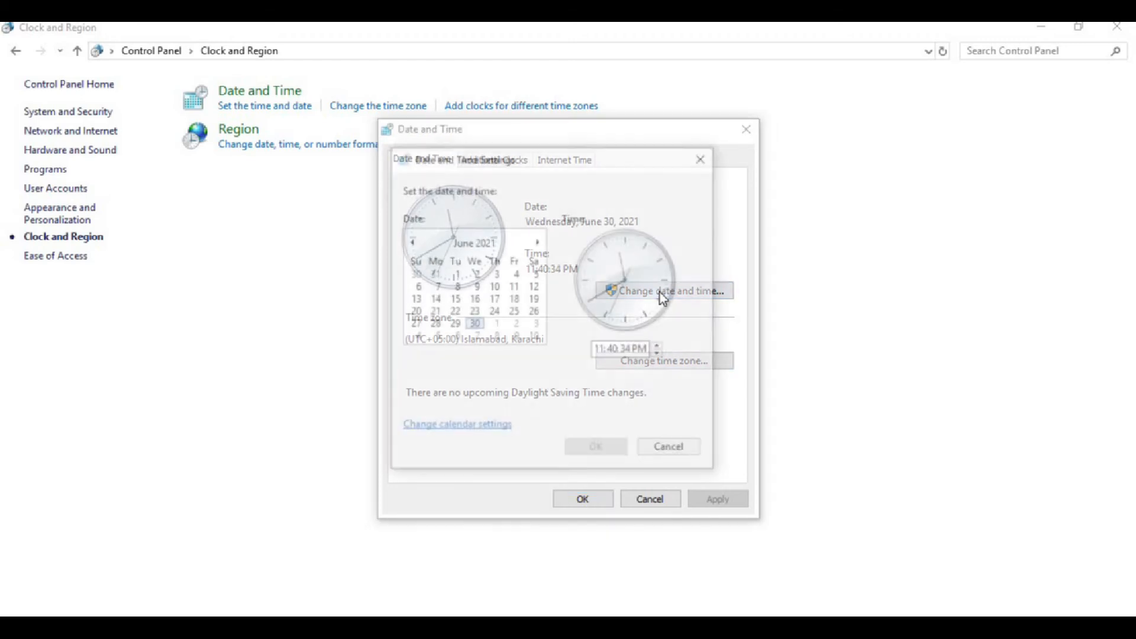
left_click(517, 328)
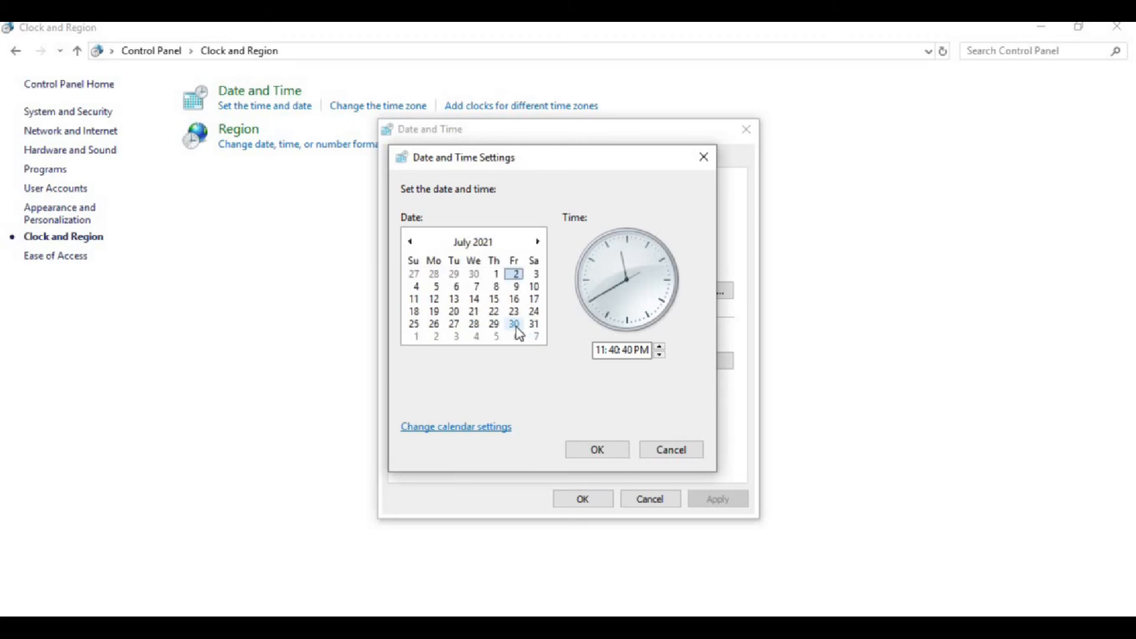
left_click(601, 449)
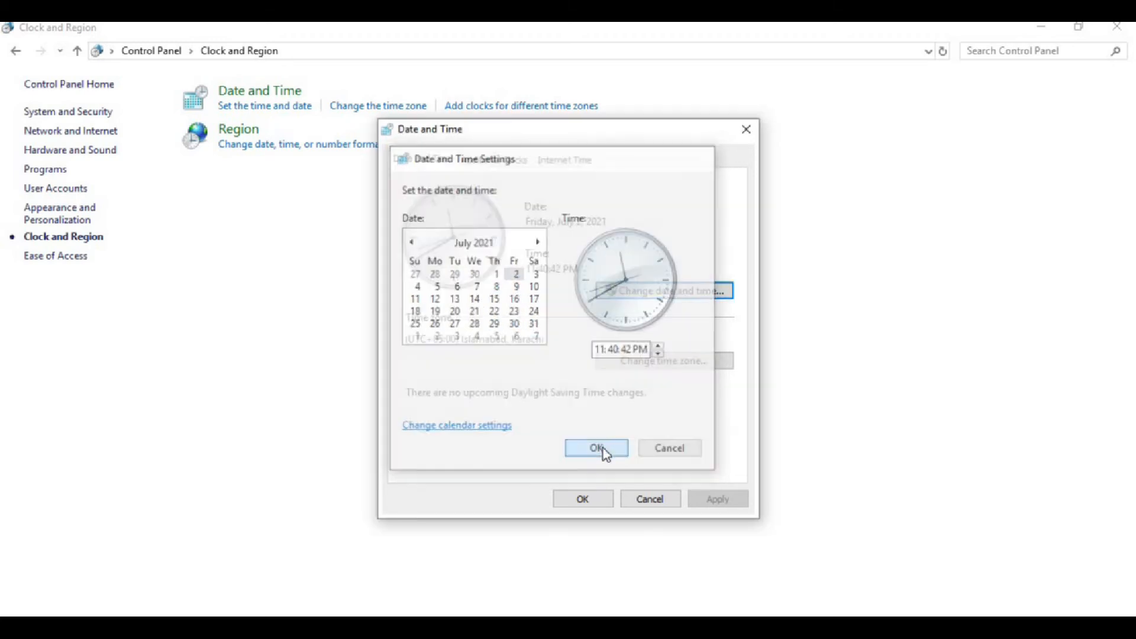
left_click(582, 499)
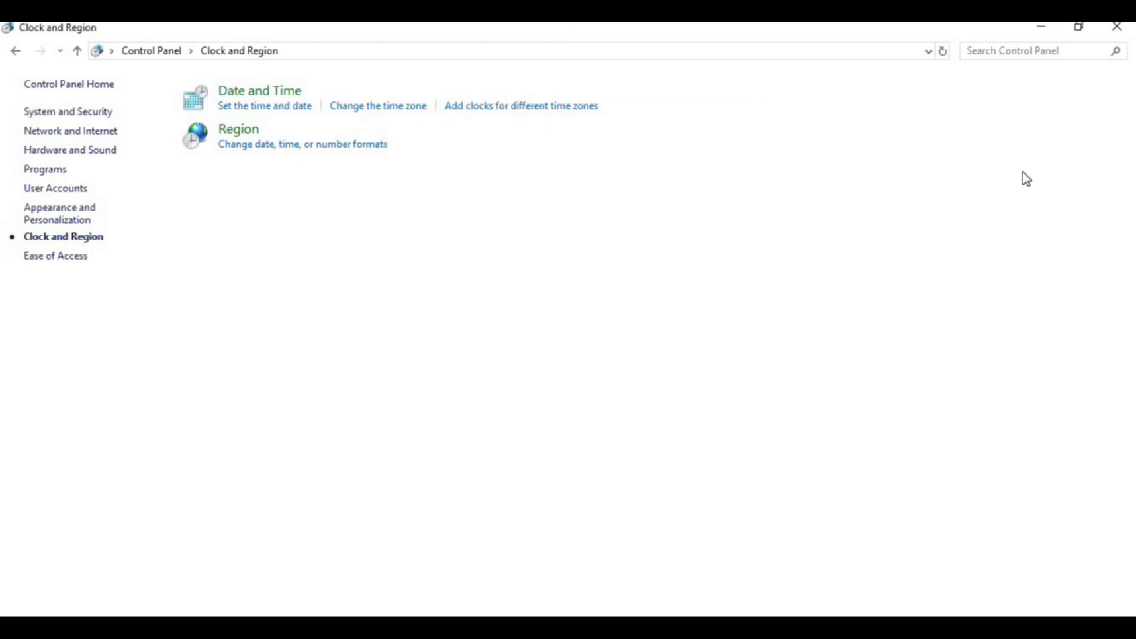
- Close Control Panel and reopen the schedule workbook from the desktop in a maximized Excel window
left_click(1117, 29)
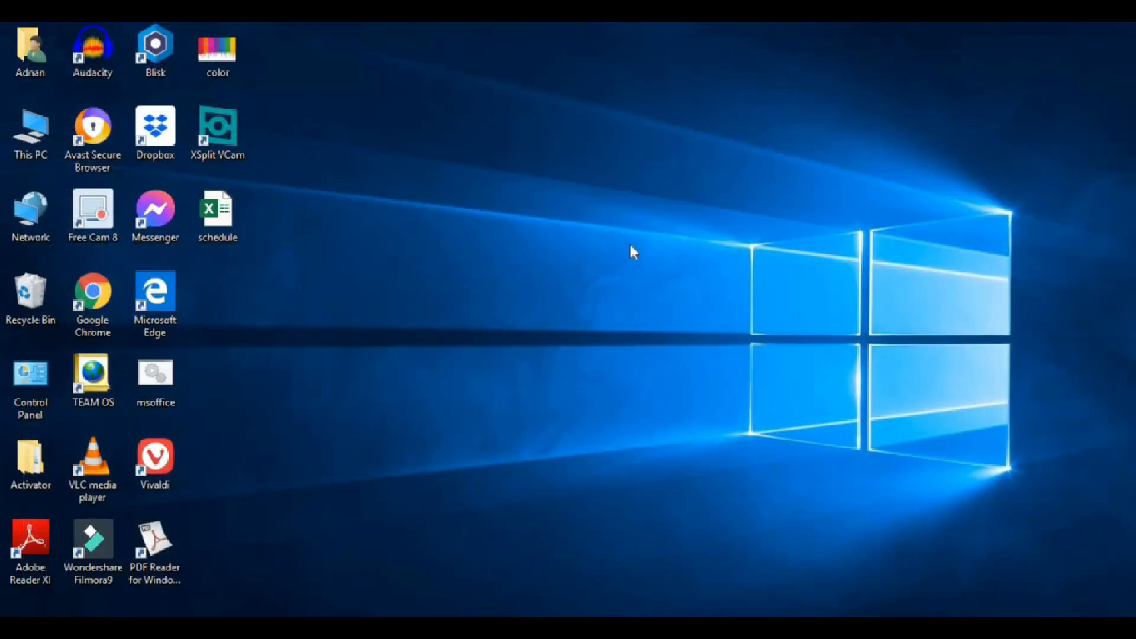
double_click(222, 222)
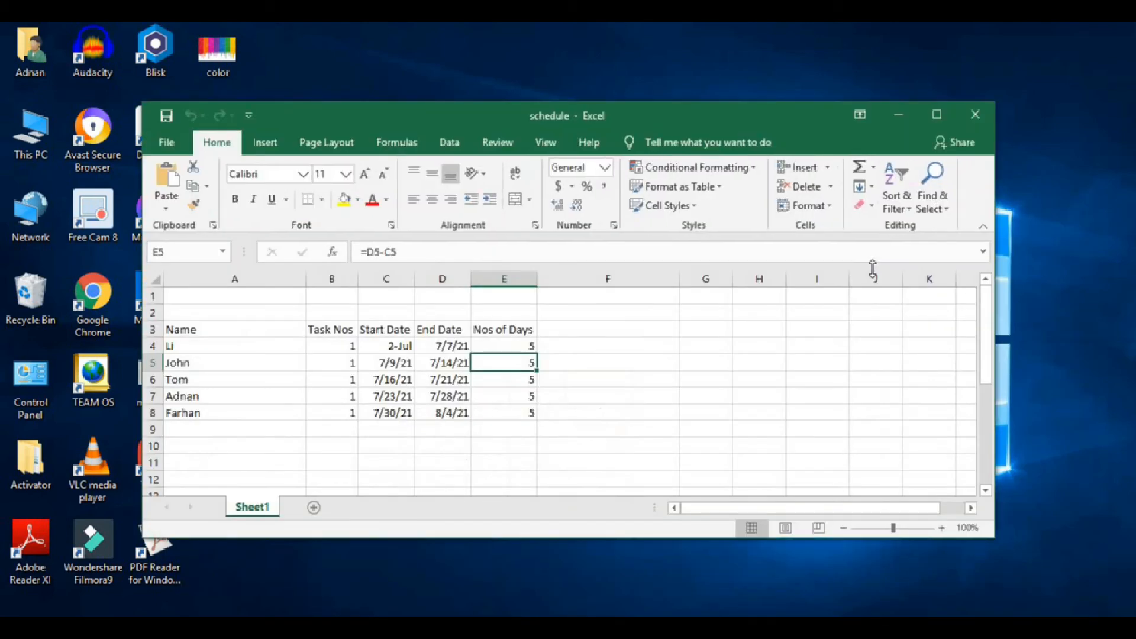
left_click(936, 114)
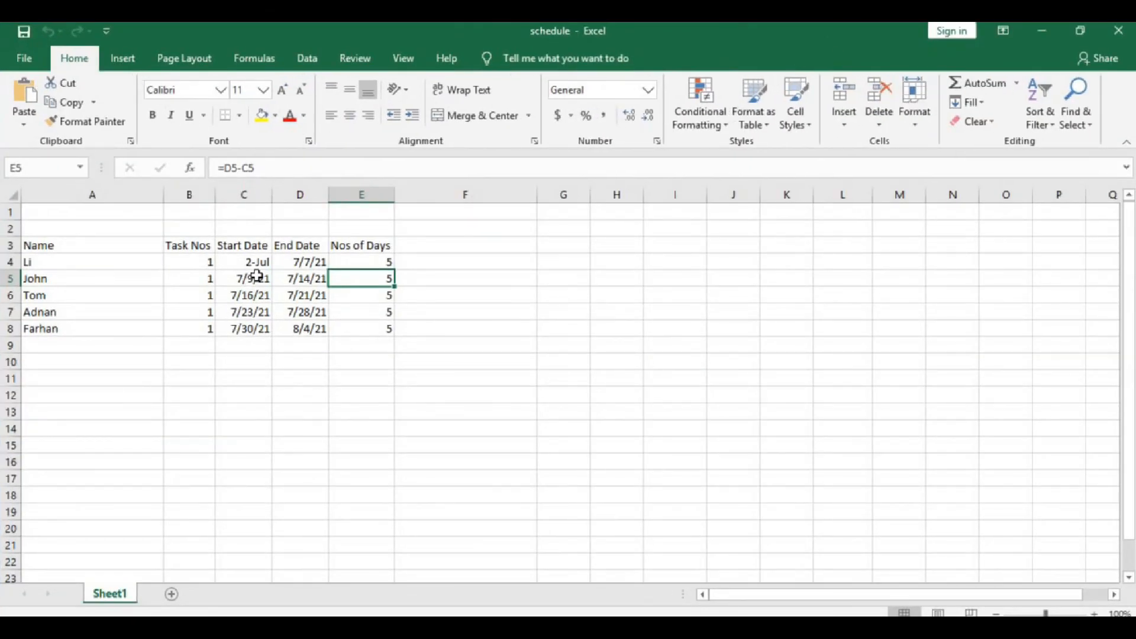